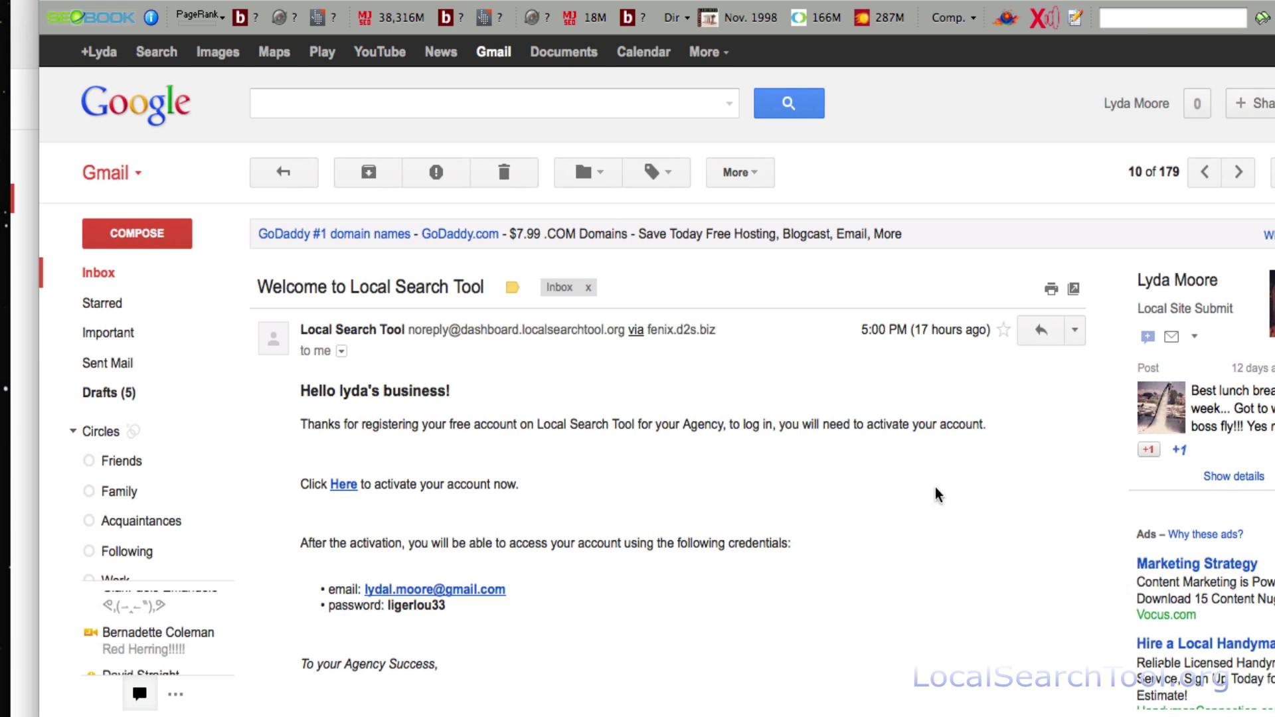
Step: Activate the new Local Search Tool account from the welcome e-mail and sign in with the account e-mail and password
left_click(337, 484)
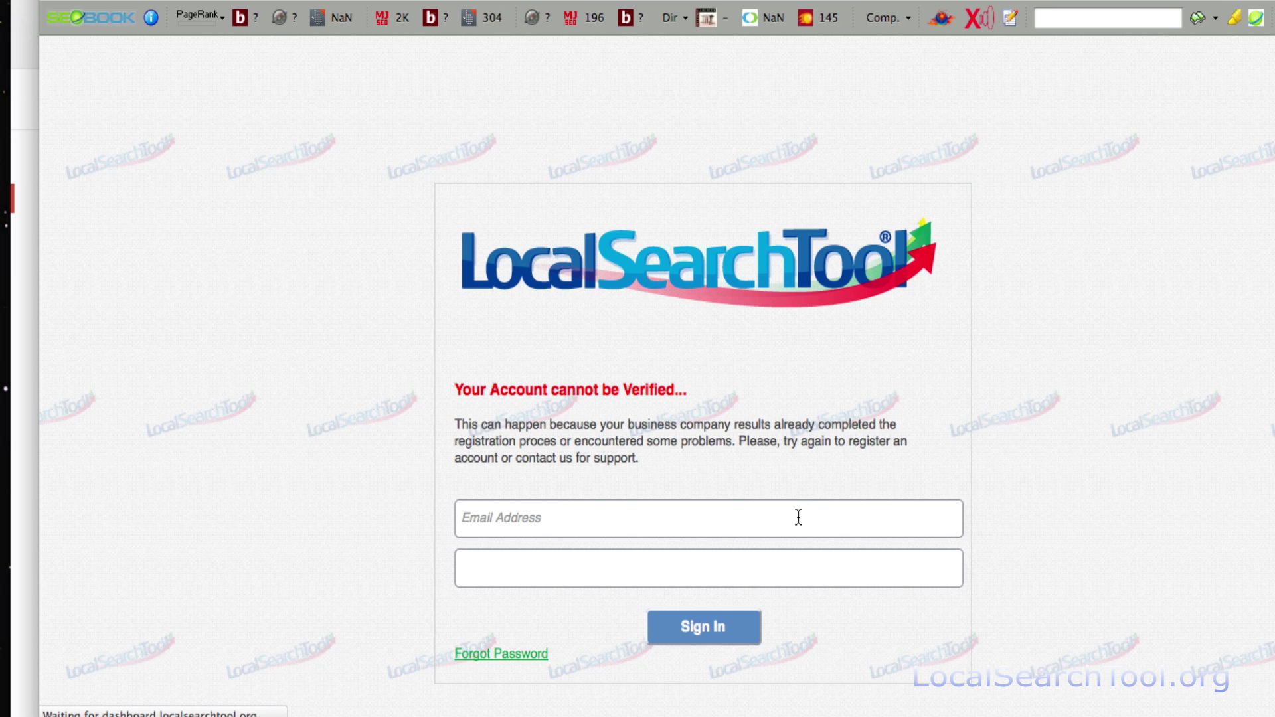
left_click(806, 518)
type("lyda")
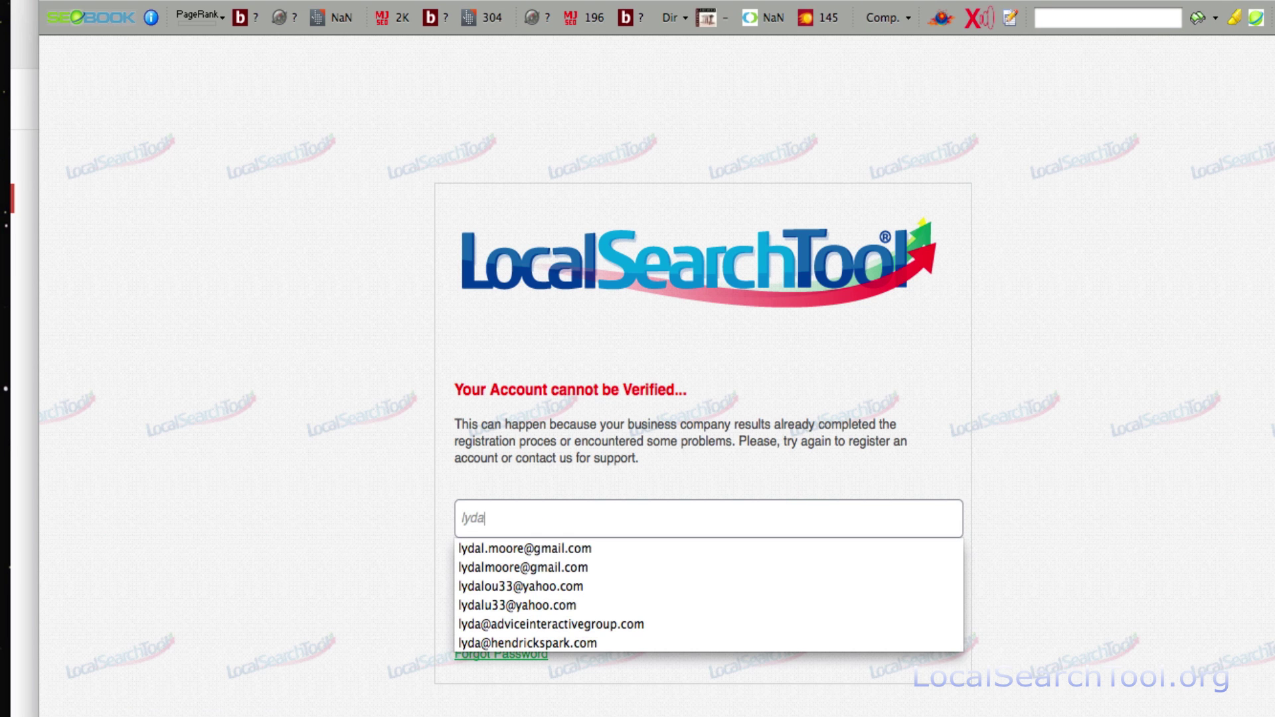
left_click(759, 553)
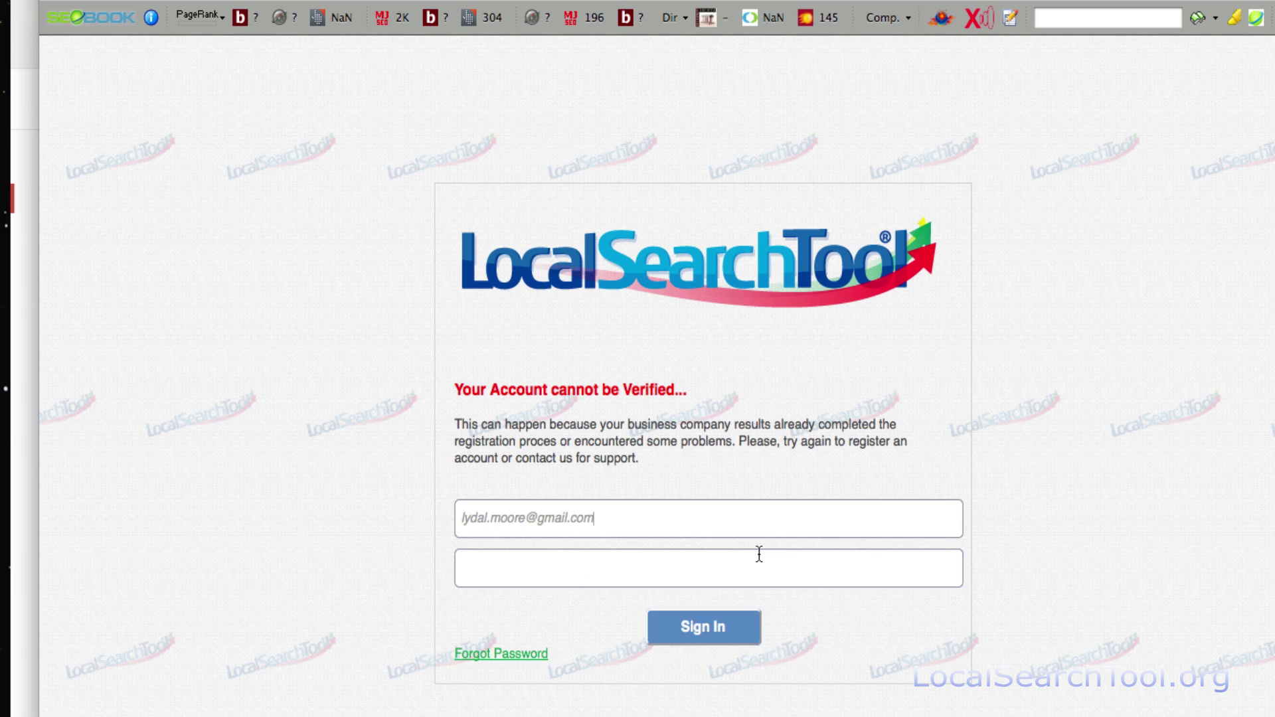
left_click(791, 568)
type("••••••••••")
left_click(708, 633)
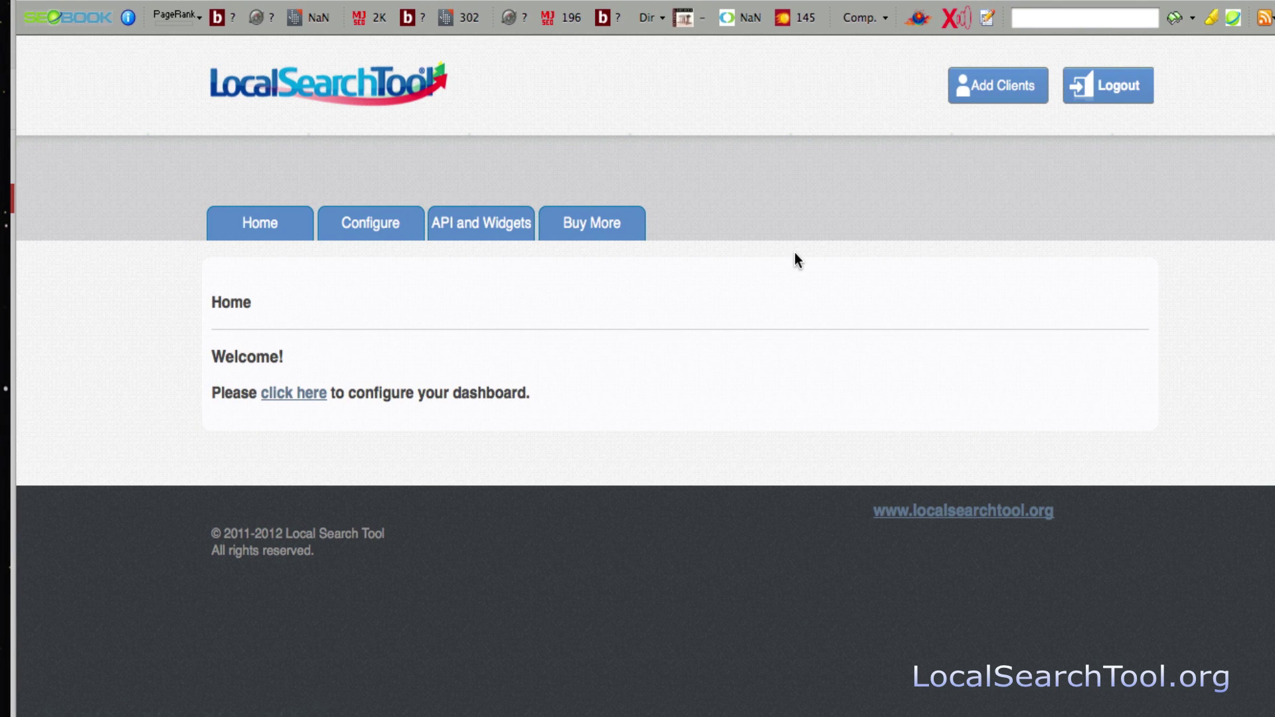
left_click(297, 399)
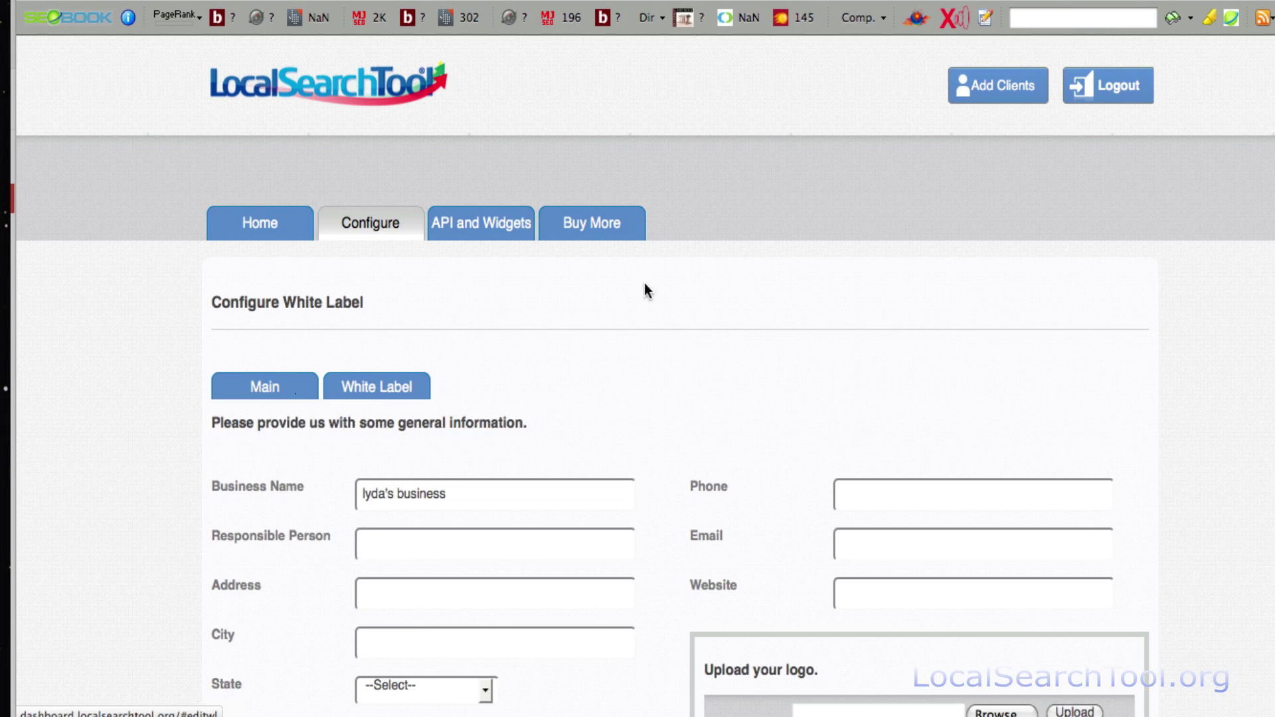
scroll(763, 249, "down", 3)
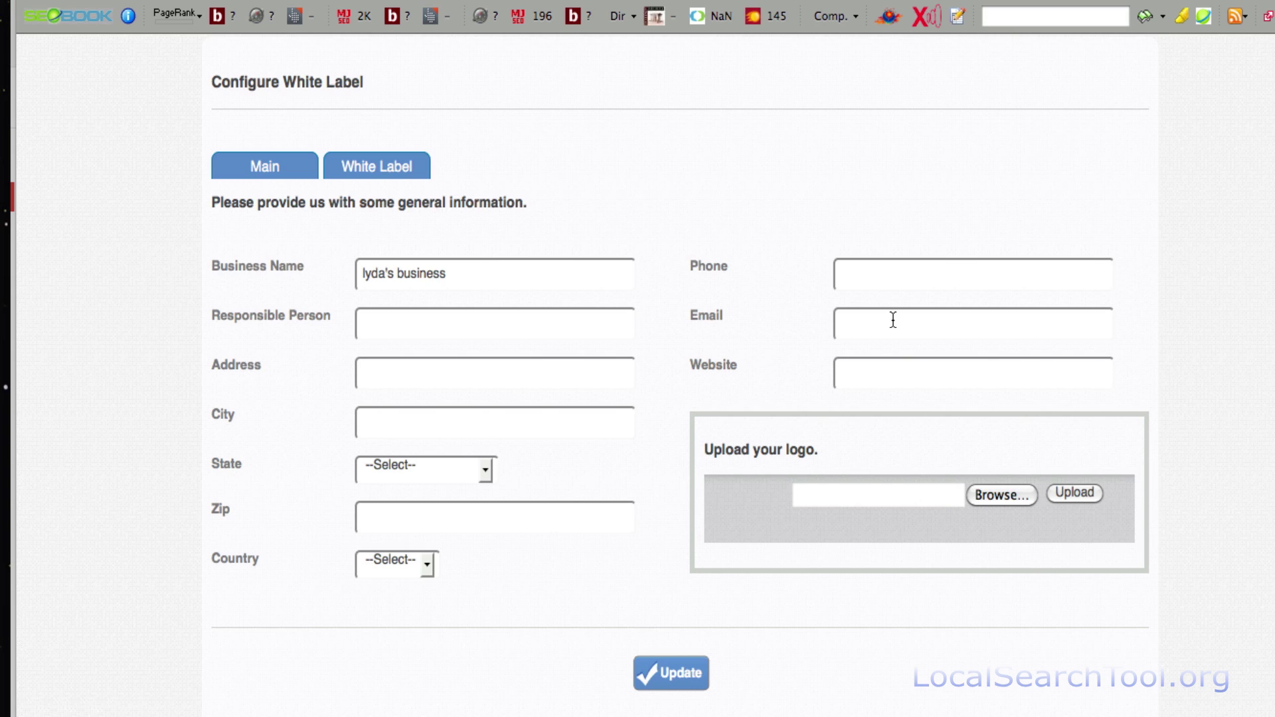
left_click(513, 323)
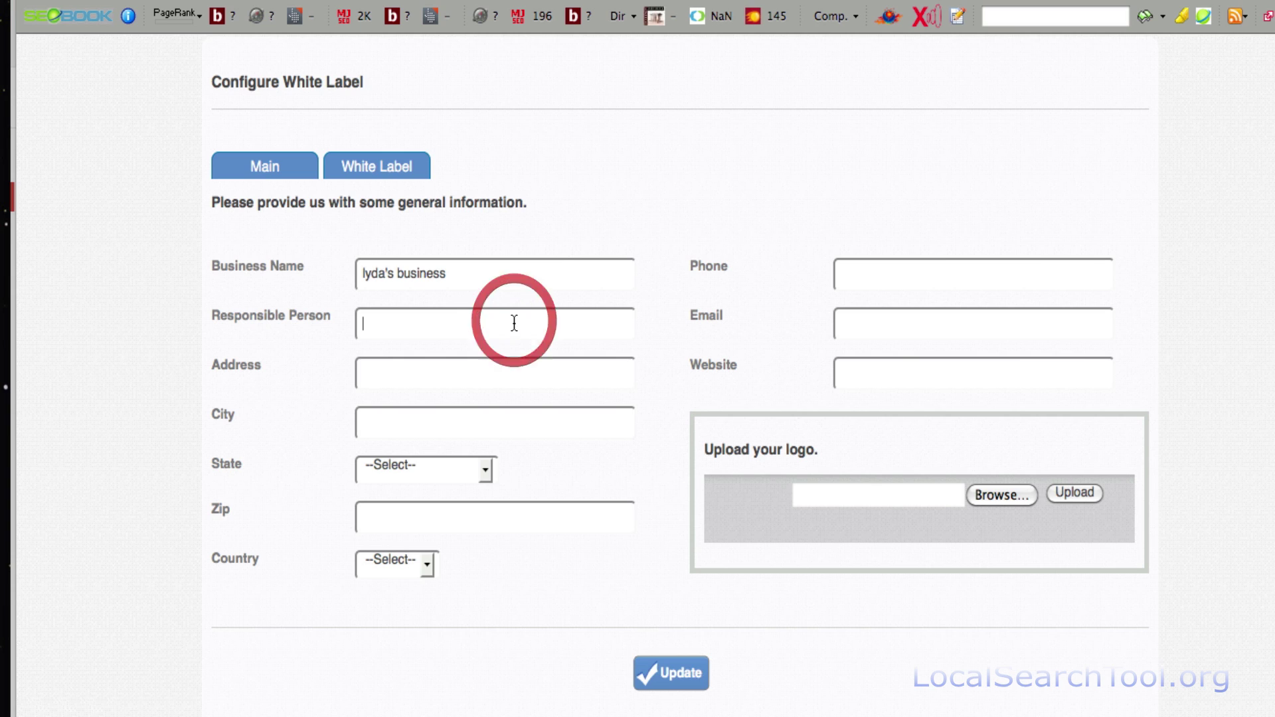
type("Lyda")
left_click(485, 410)
left_click(478, 381)
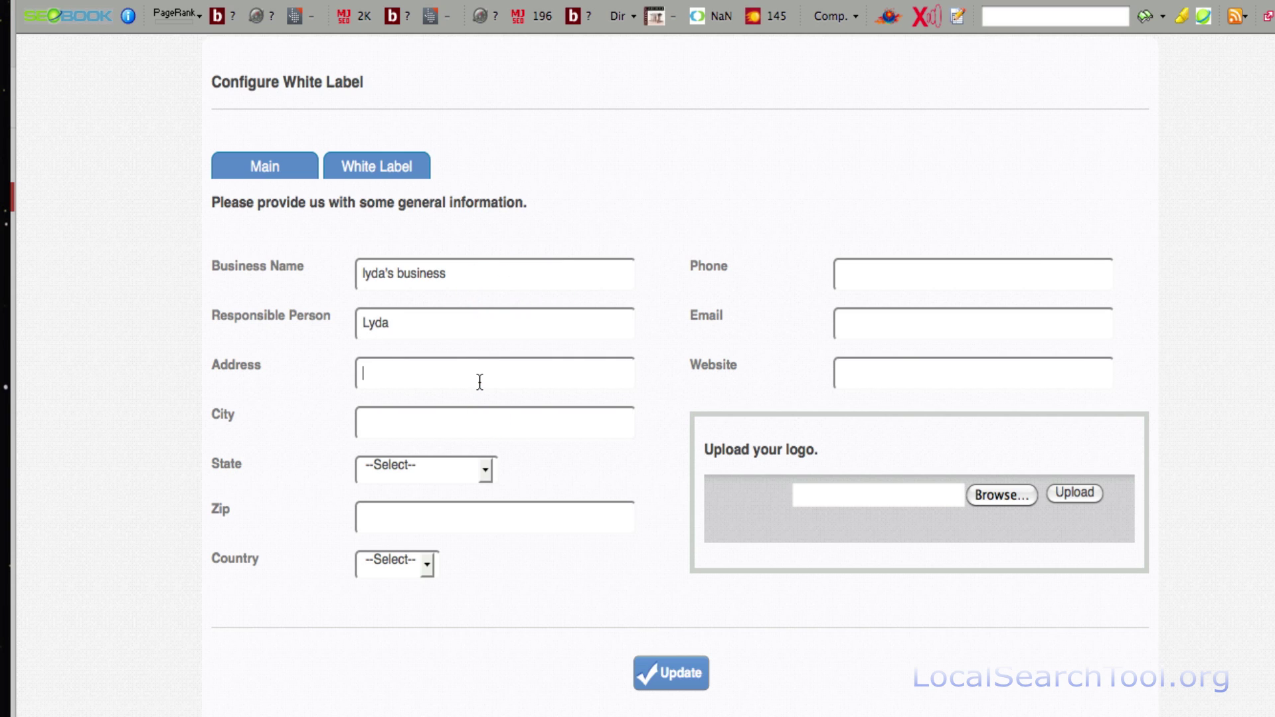
type("415")
left_click(478, 398)
left_click(476, 421)
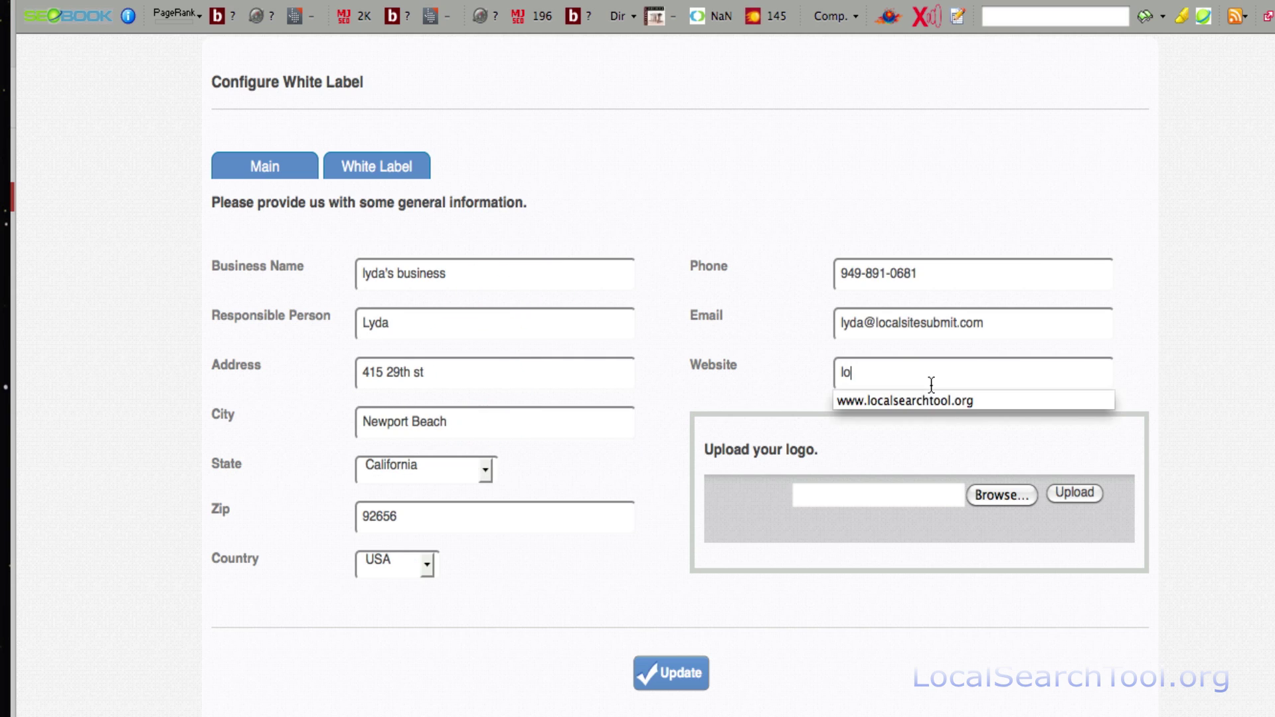
left_click(932, 399)
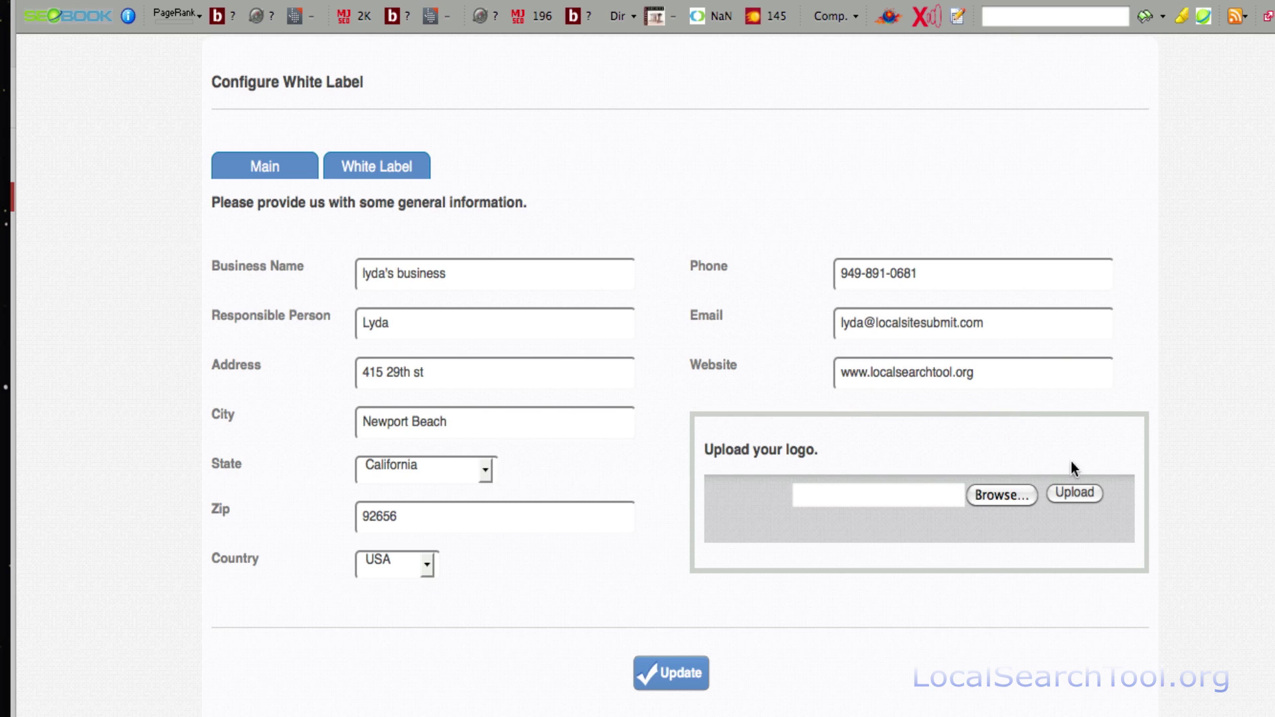
Step: Upload the image lovemustache.jpg as the business logo
left_click(1013, 499)
scroll(585, 211, "down", 5)
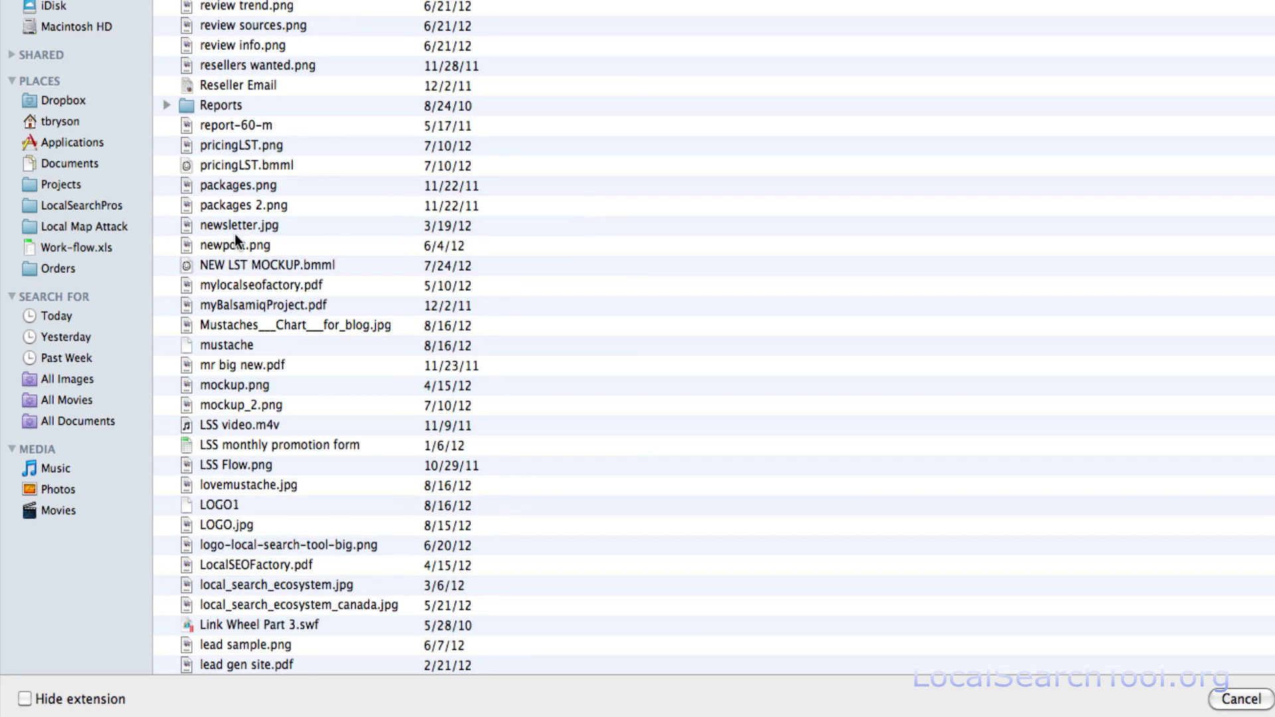
scroll(275, 282, "down", 1)
left_click(246, 484)
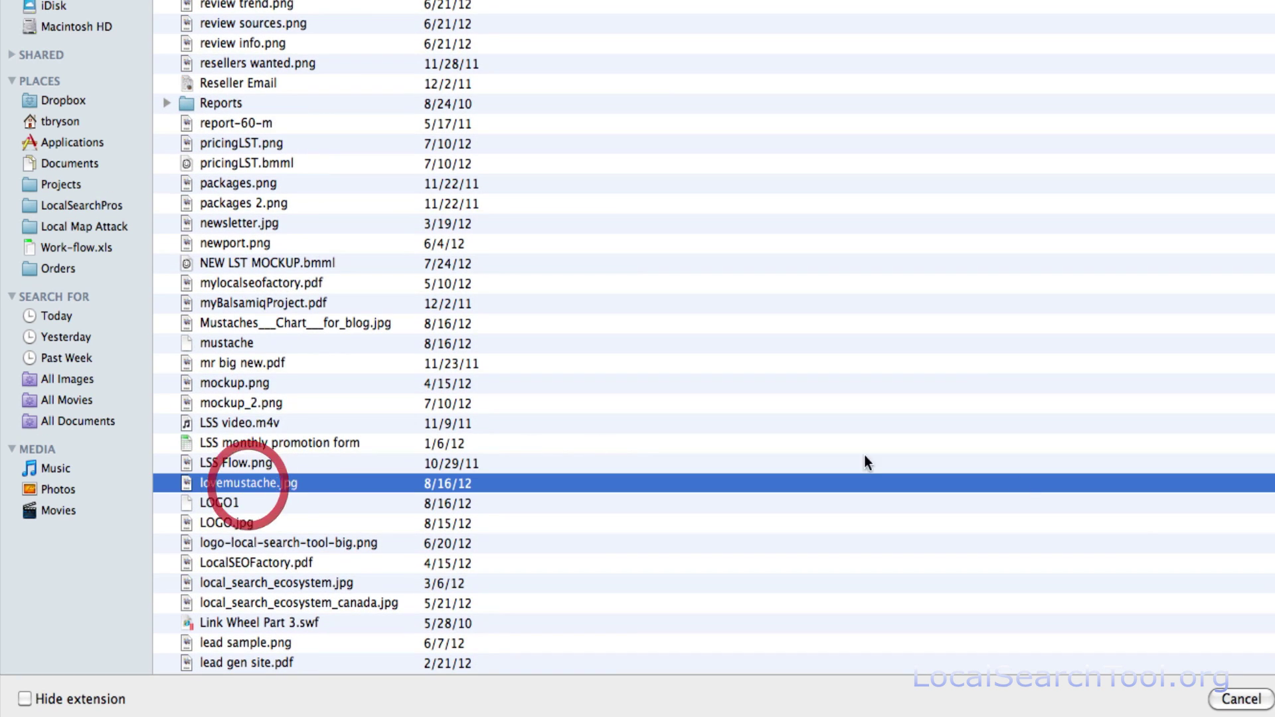
key("Return")
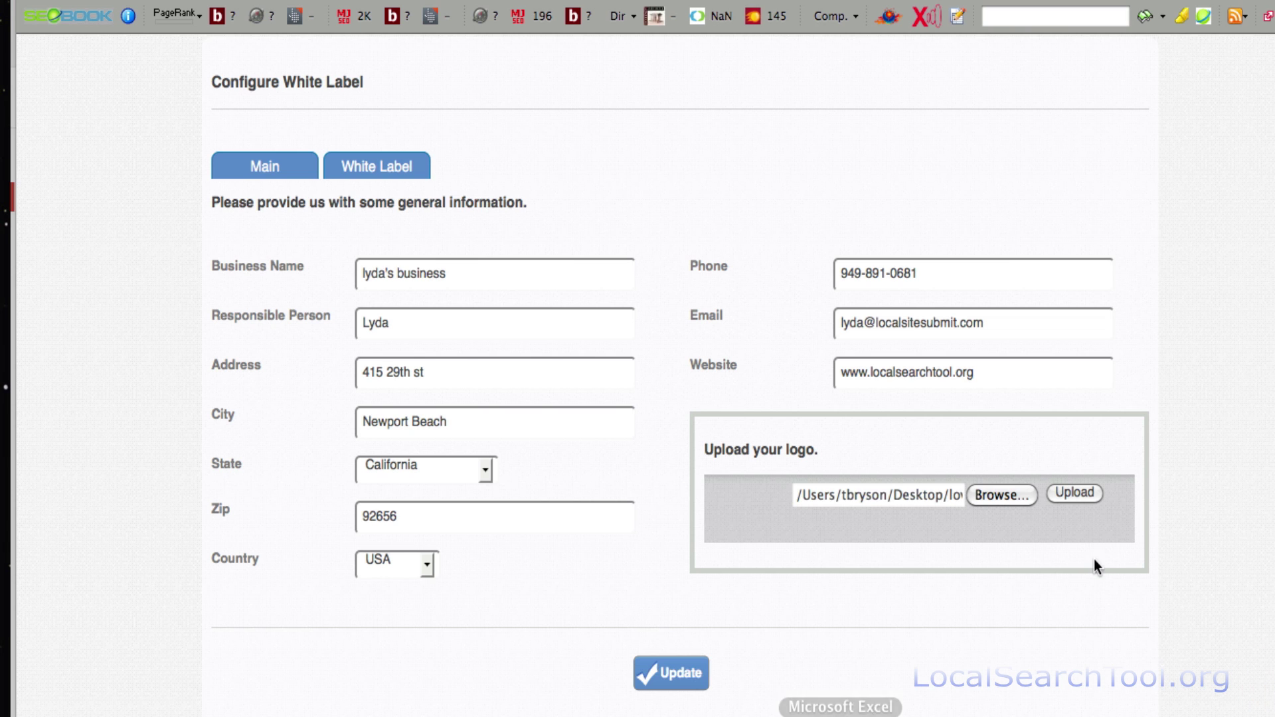
left_click(1085, 493)
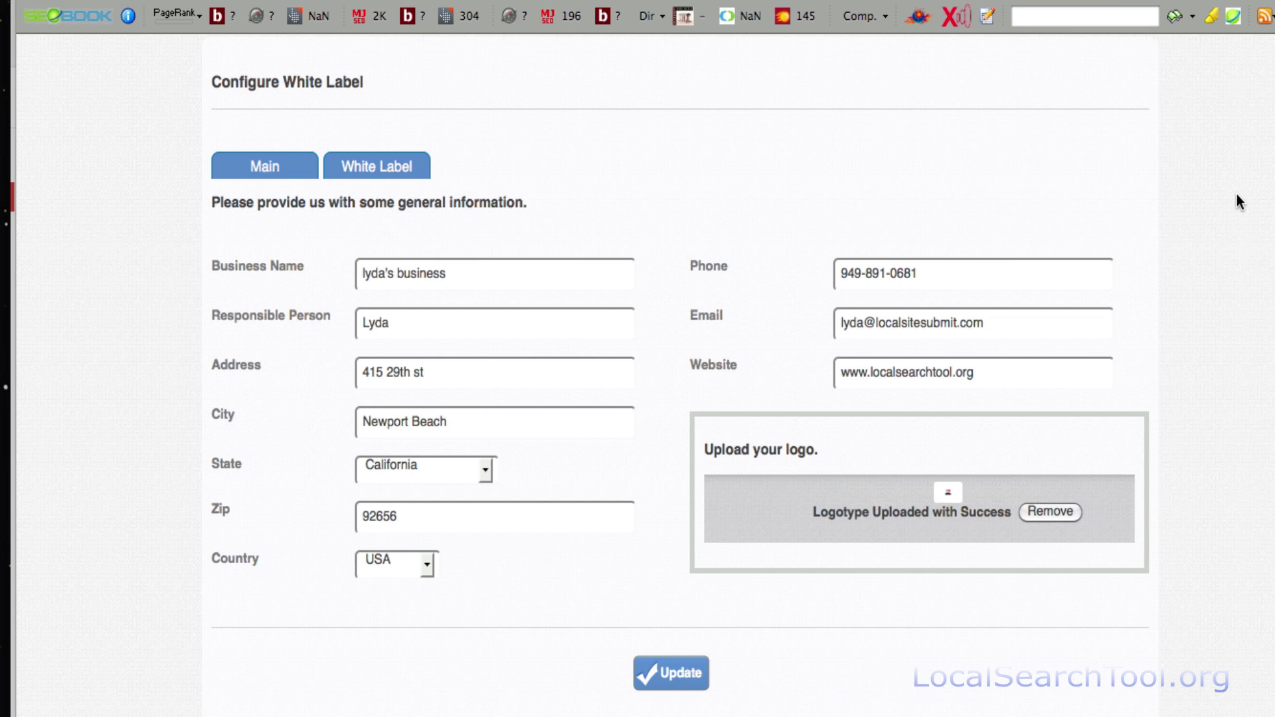
Step: Set the white label title to the owner's first name followed by "'s Local Search Tool", save the configuration and refresh the home page
left_click(381, 172)
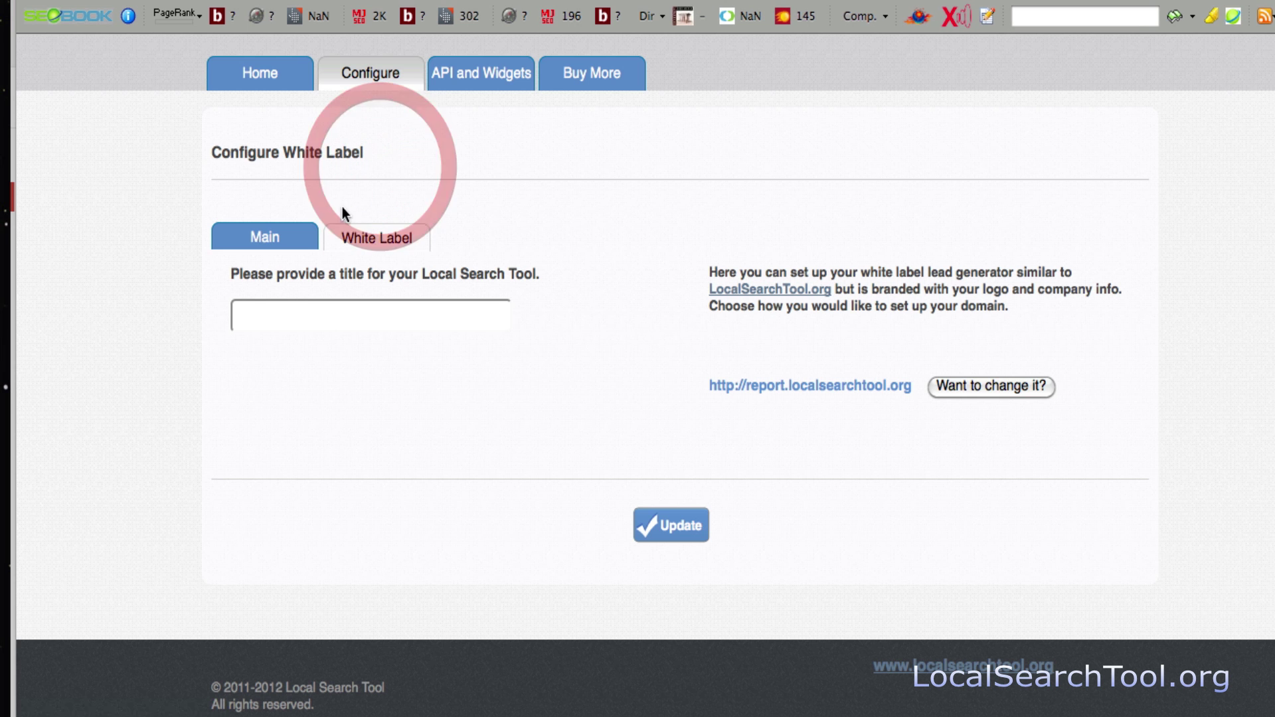
left_click(360, 308)
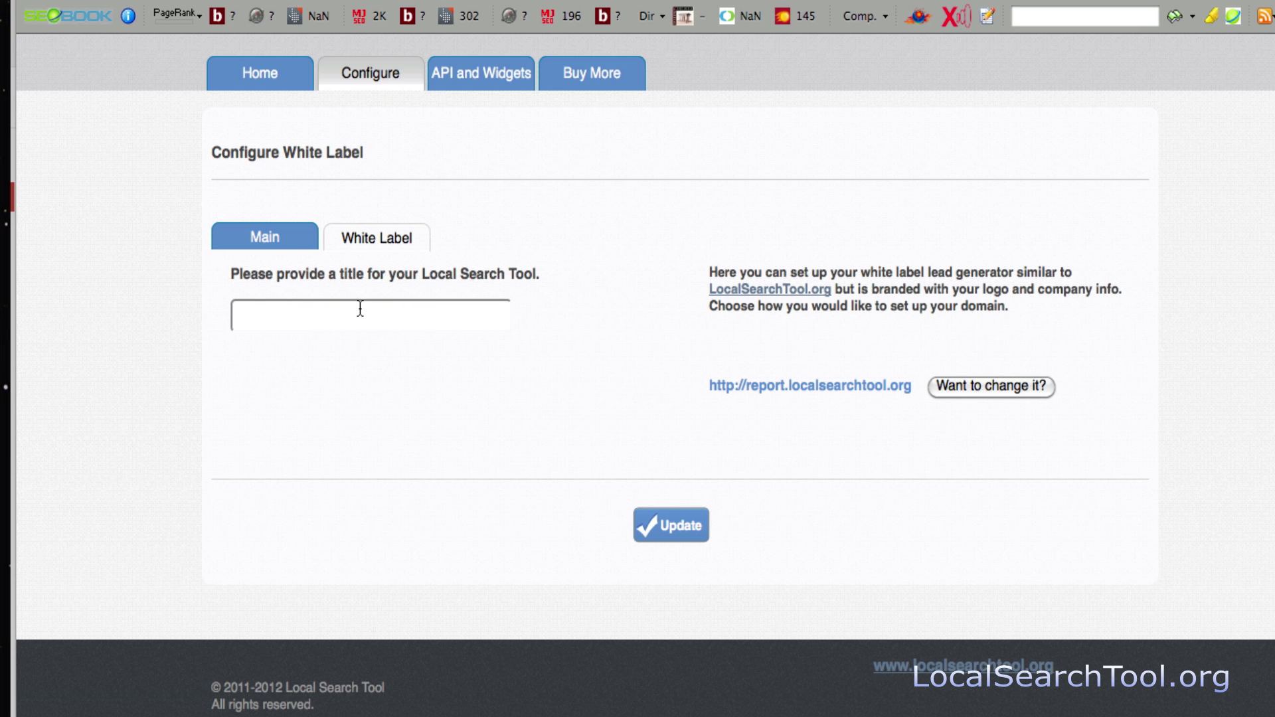
type("Lyda")
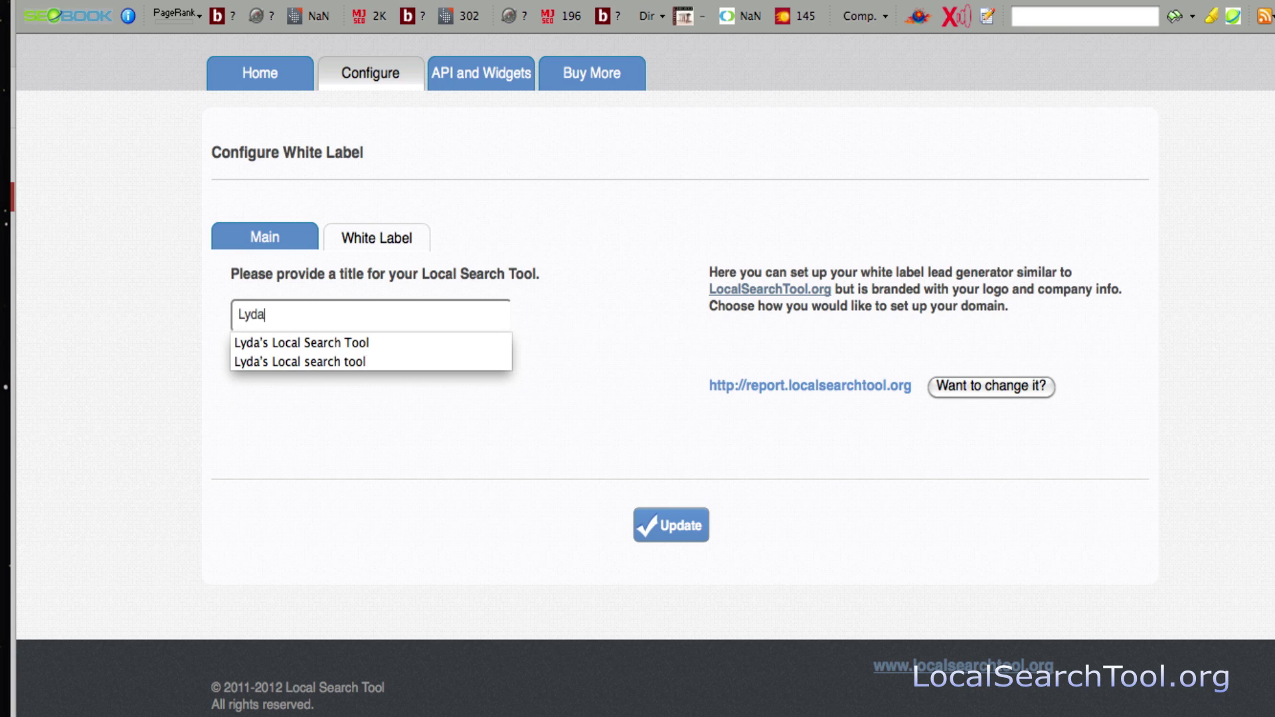
left_click(393, 345)
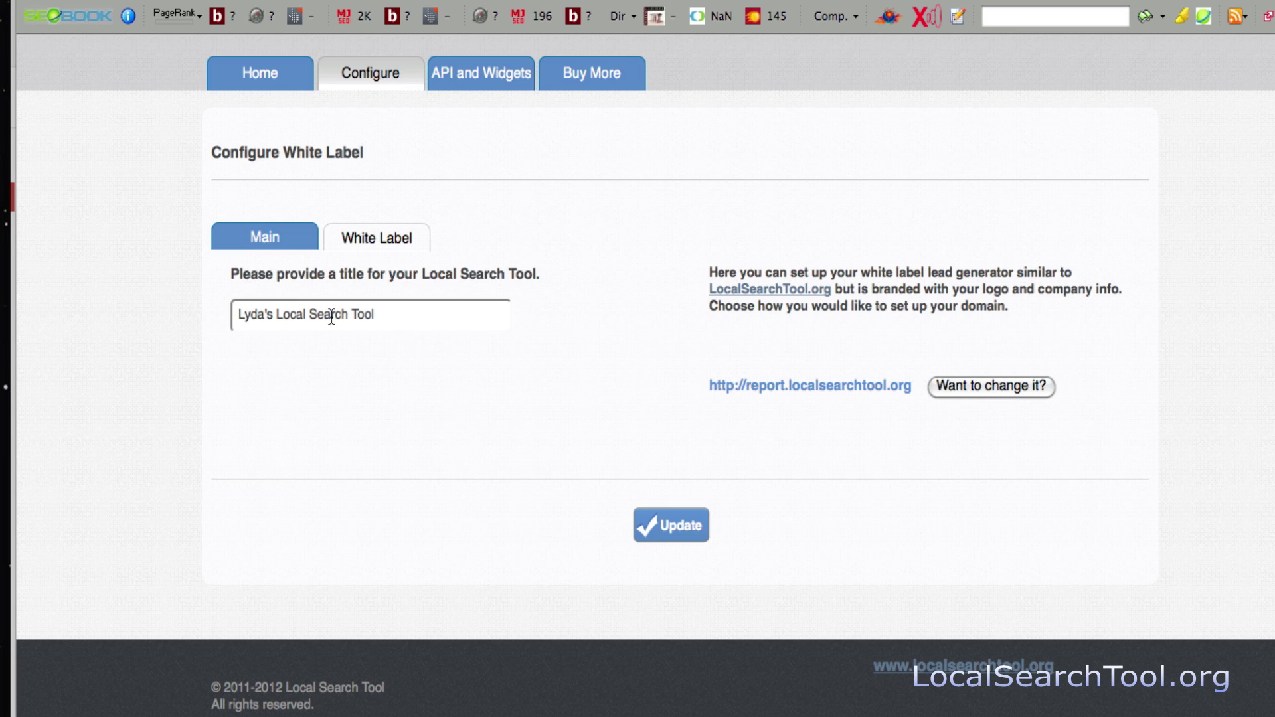
left_click(677, 525)
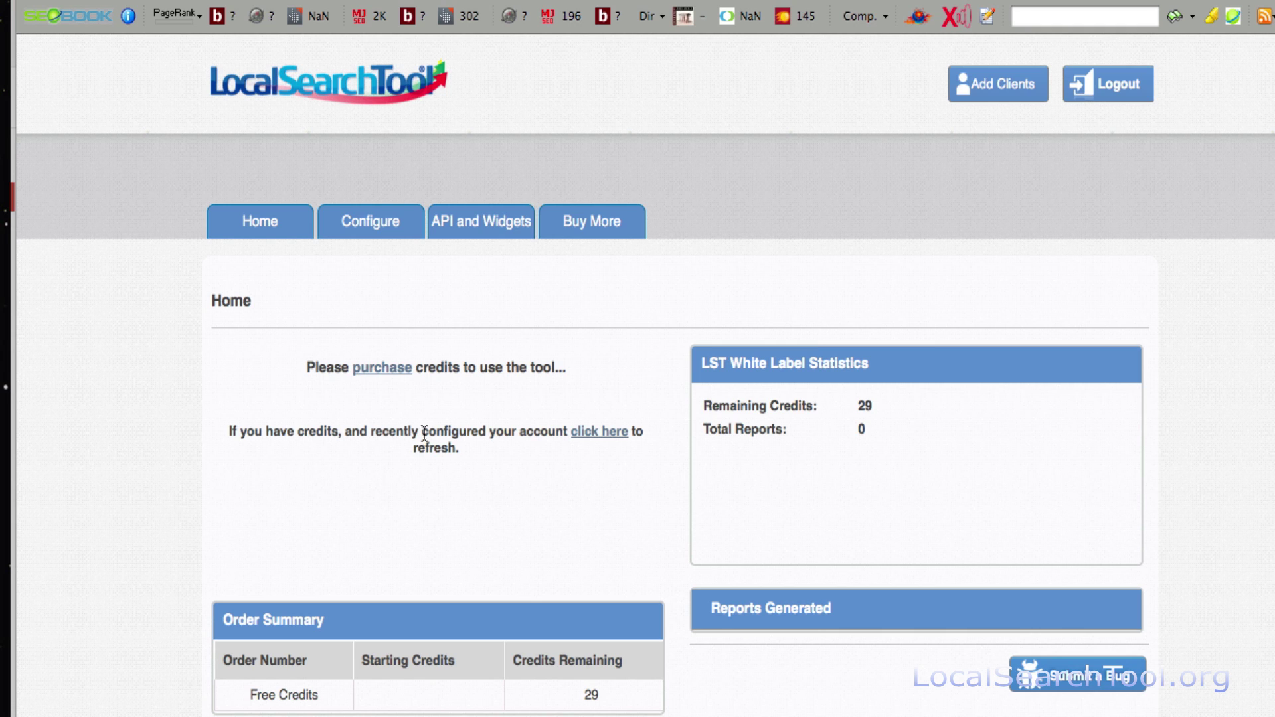
left_click(604, 433)
left_click(854, 53)
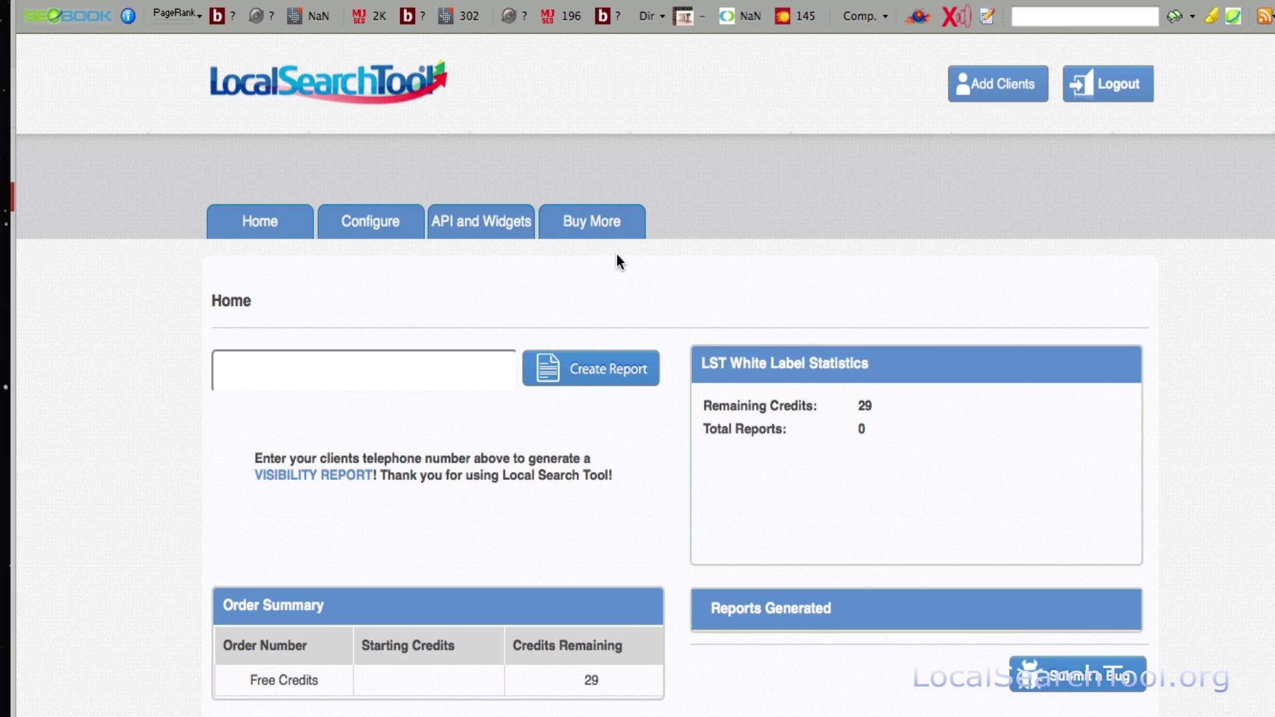
Step: Review the white label pricing options for buying more reports
left_click(589, 225)
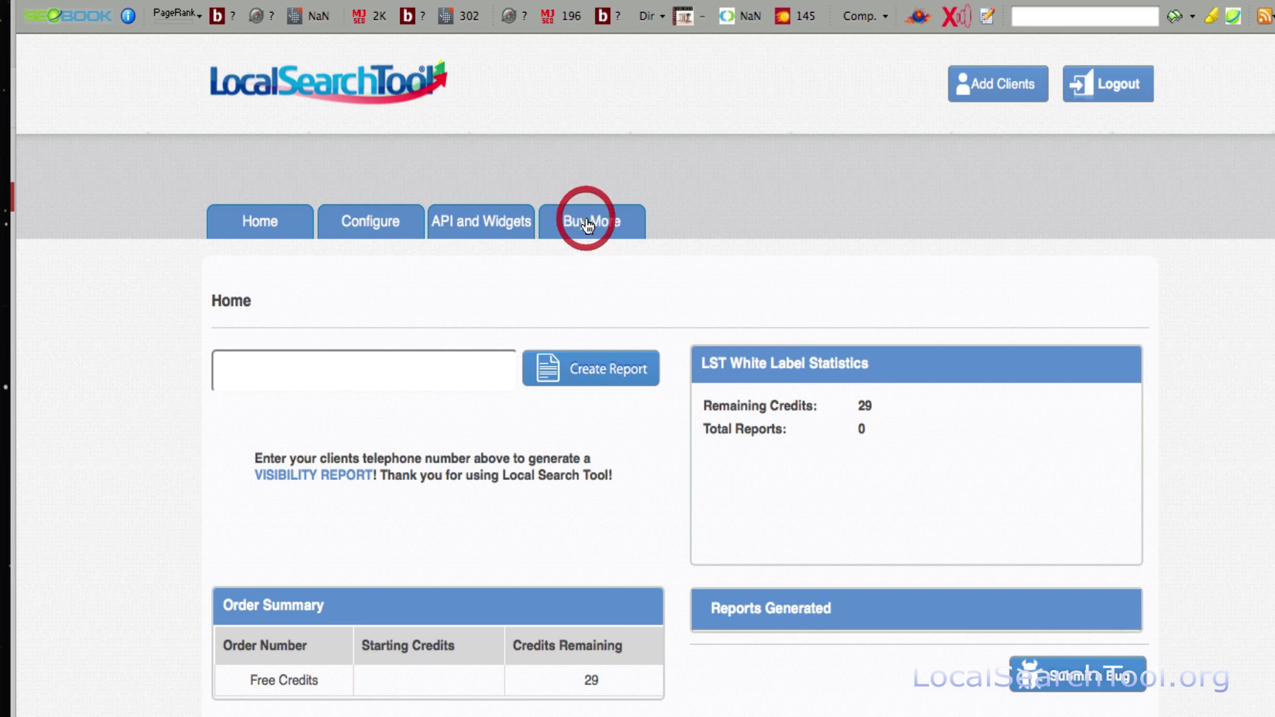
scroll(1133, 413, "down", 2)
scroll(1132, 412, "down", 1)
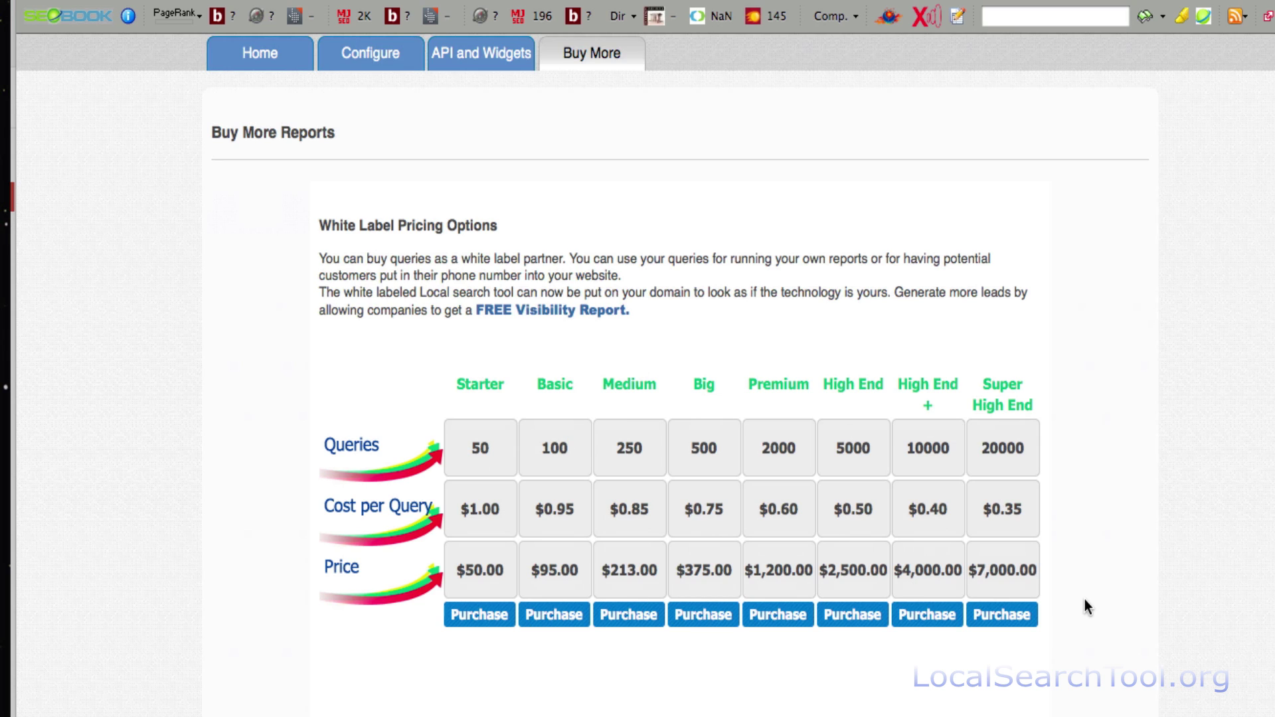
Step: Start a visibility report from the home page using the client's phone number
left_click(259, 58)
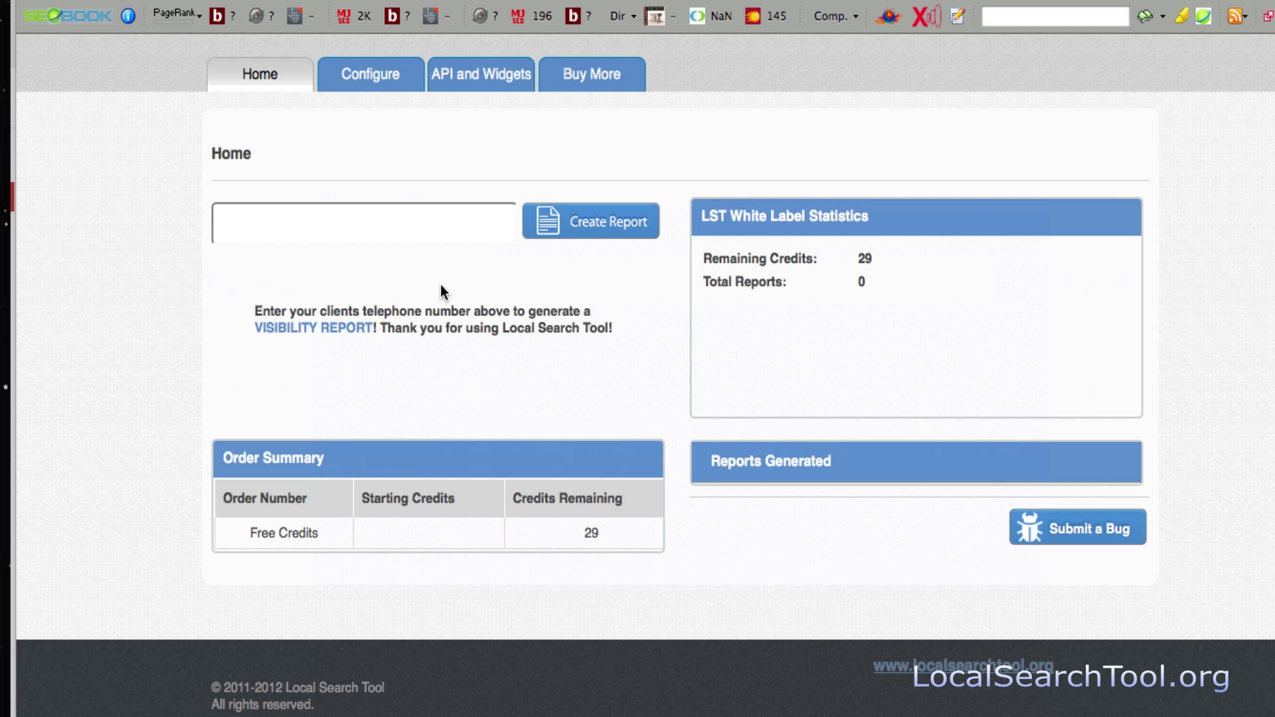
left_click(397, 221)
type("949")
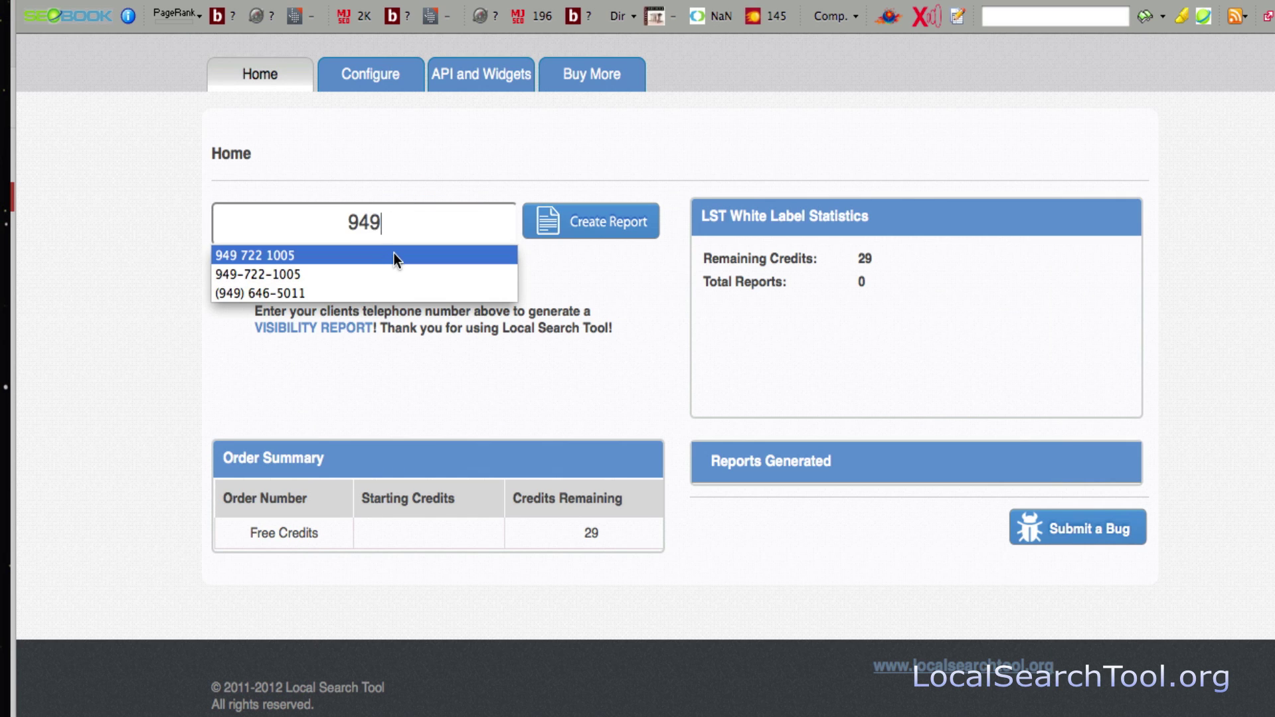
left_click(394, 255)
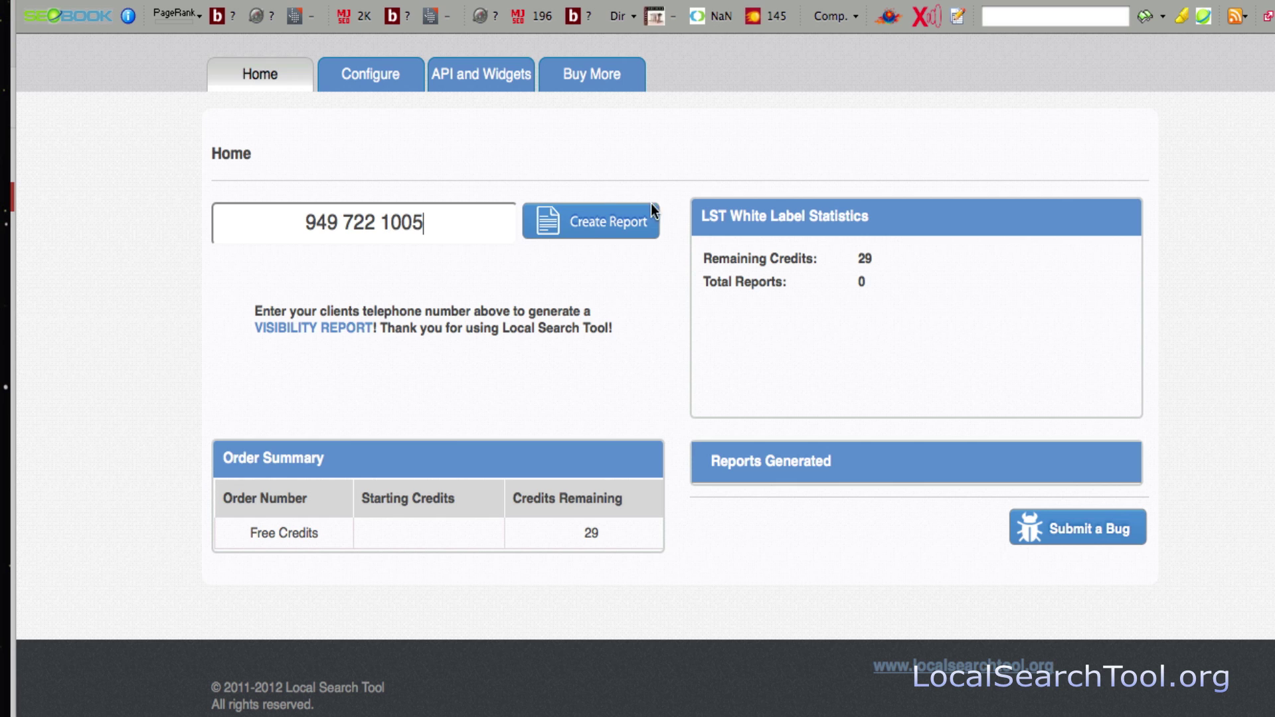
left_click(603, 228)
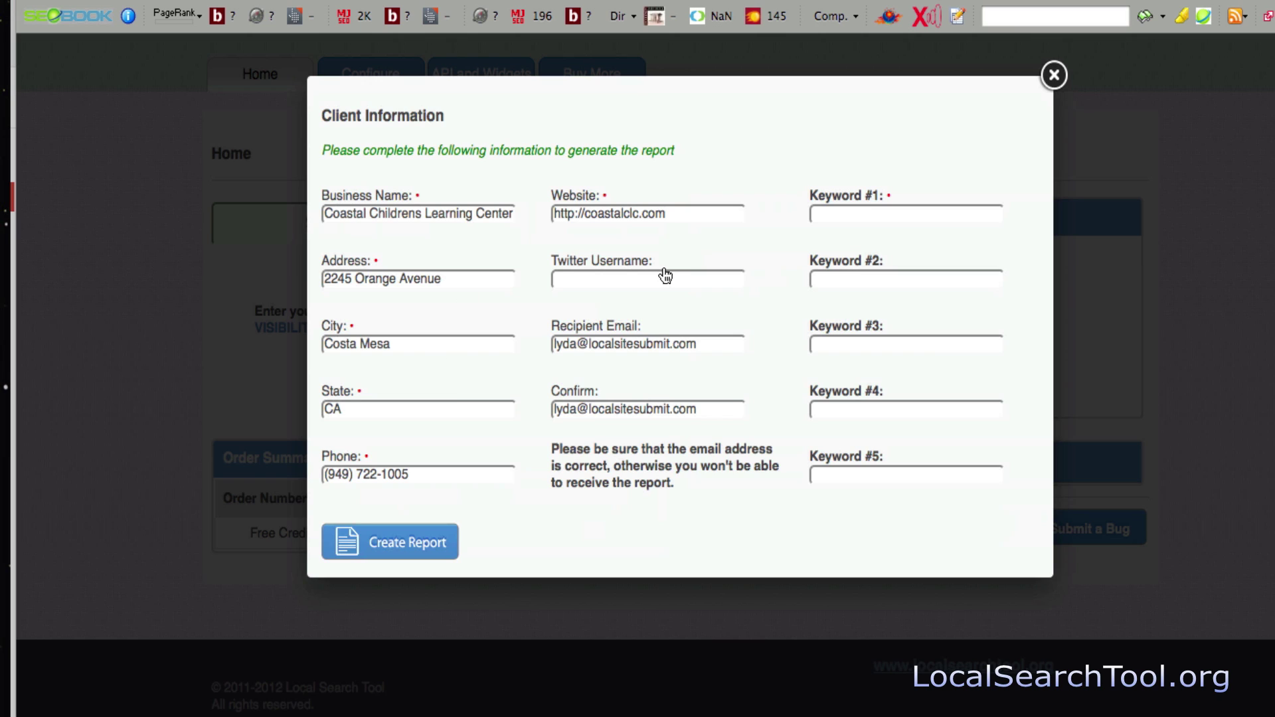
Step: Set the client's first keyword to preschool, generate the report and return to the report creation page
left_click(692, 276)
left_click(728, 348)
left_click(940, 213)
type("pre")
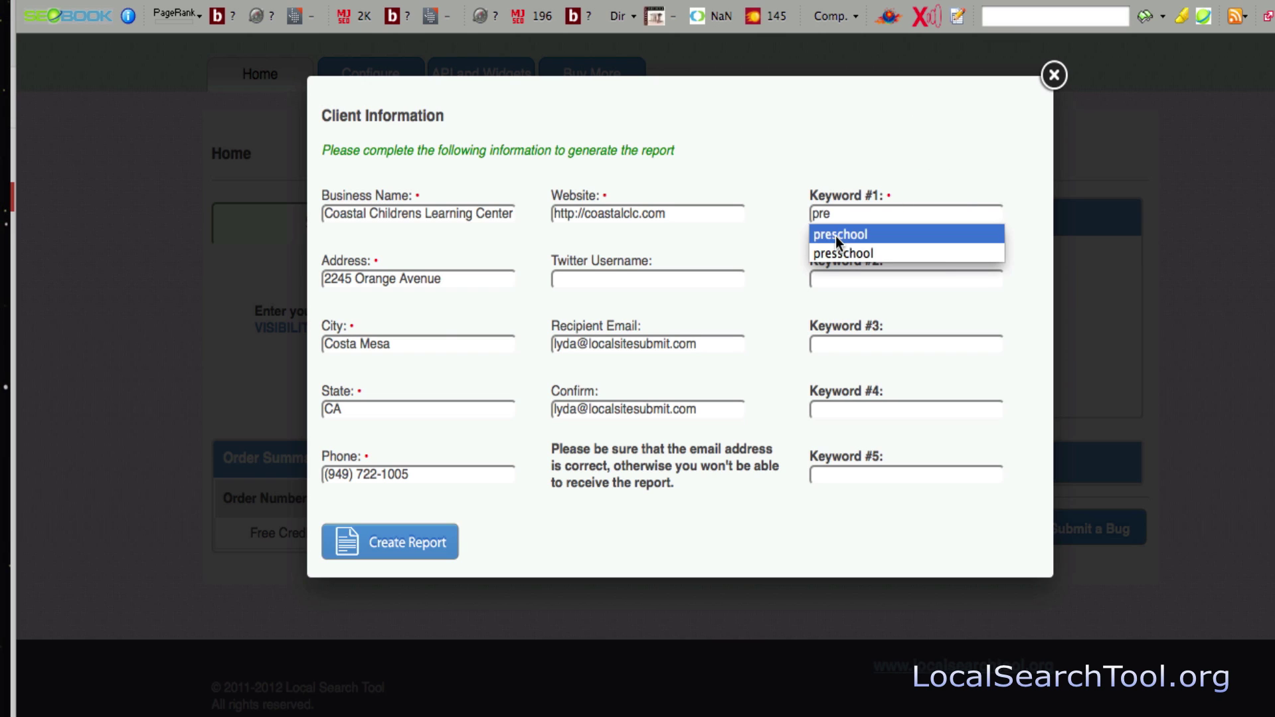
left_click(835, 237)
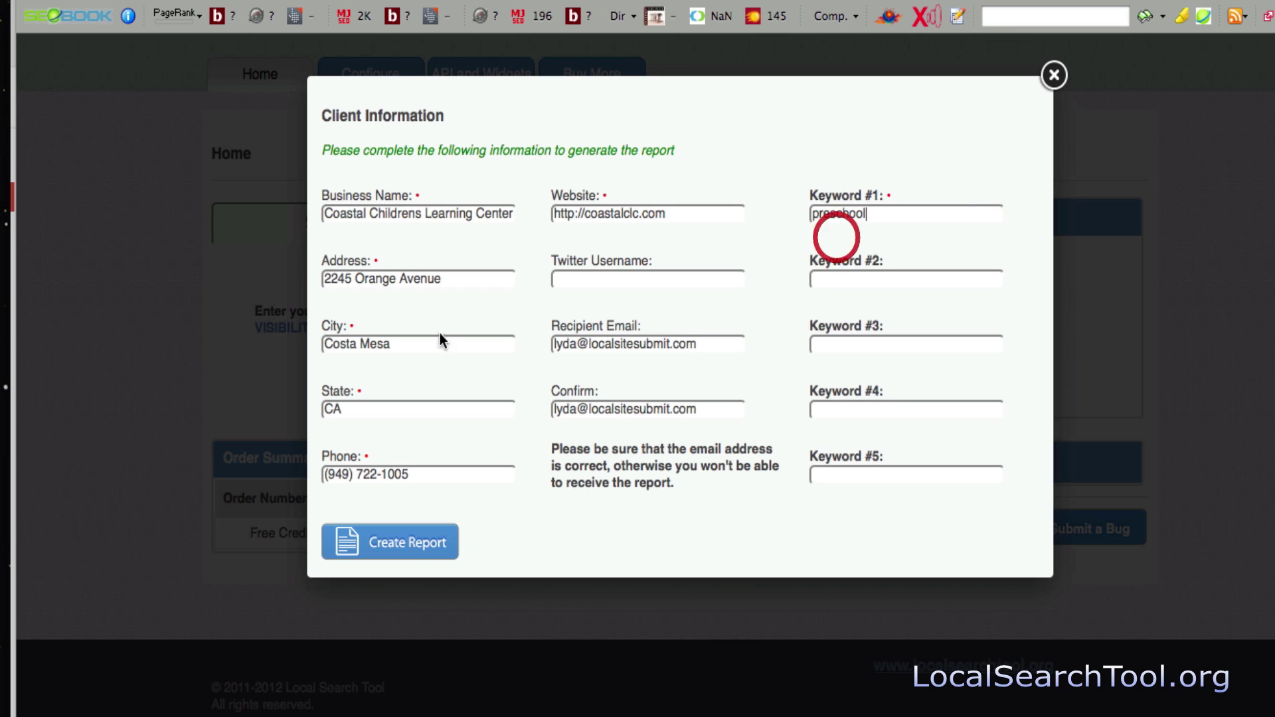
left_click(425, 545)
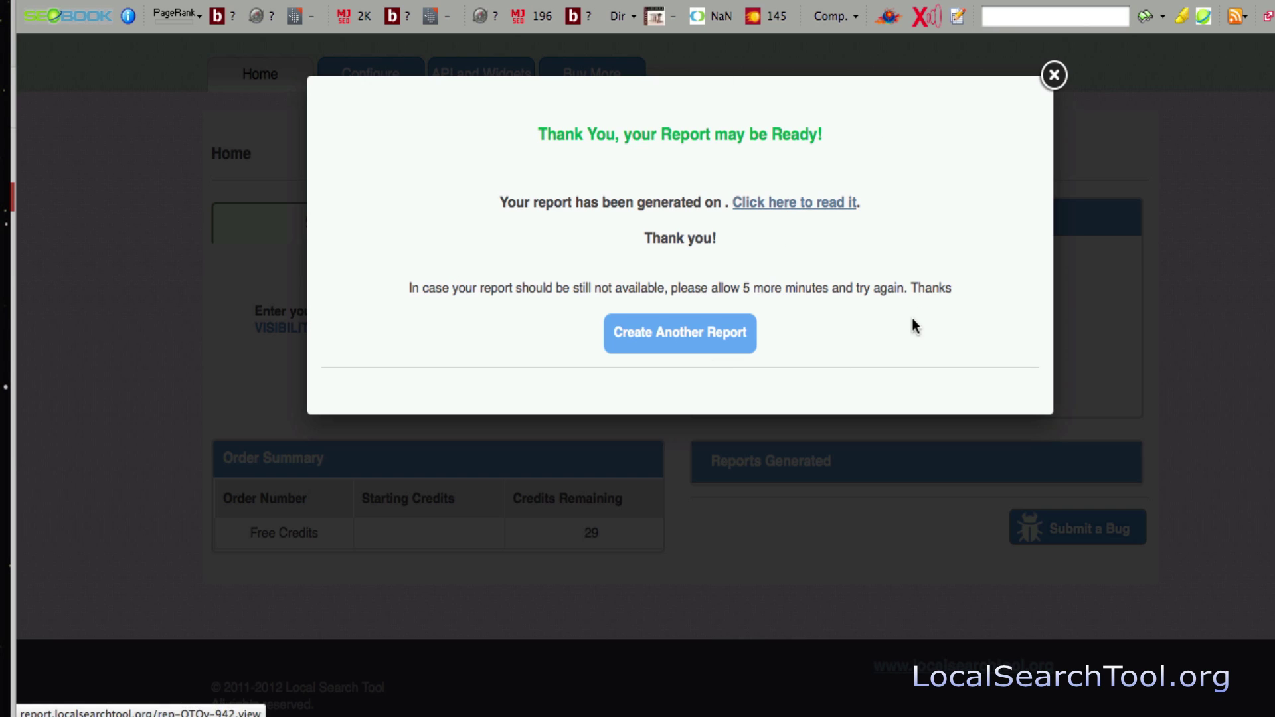
left_click(686, 336)
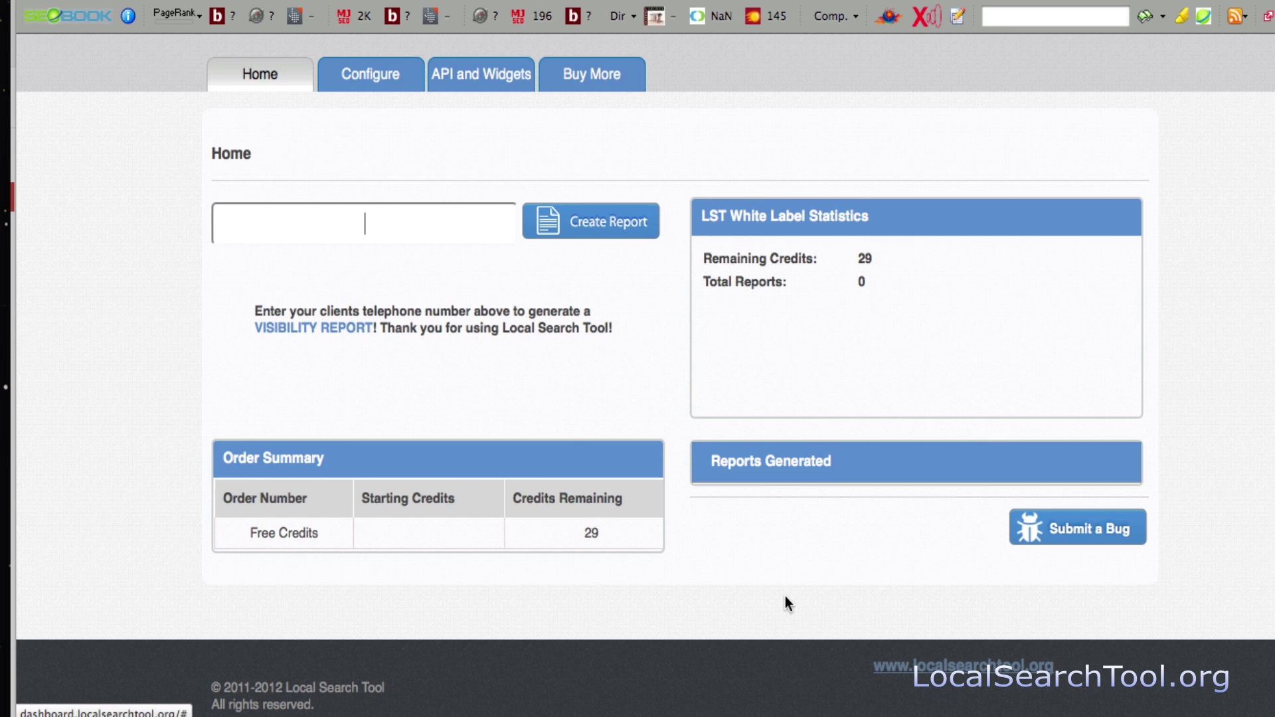
Step: Change how the white label domain is set up by choosing the My Domain option
left_click(386, 74)
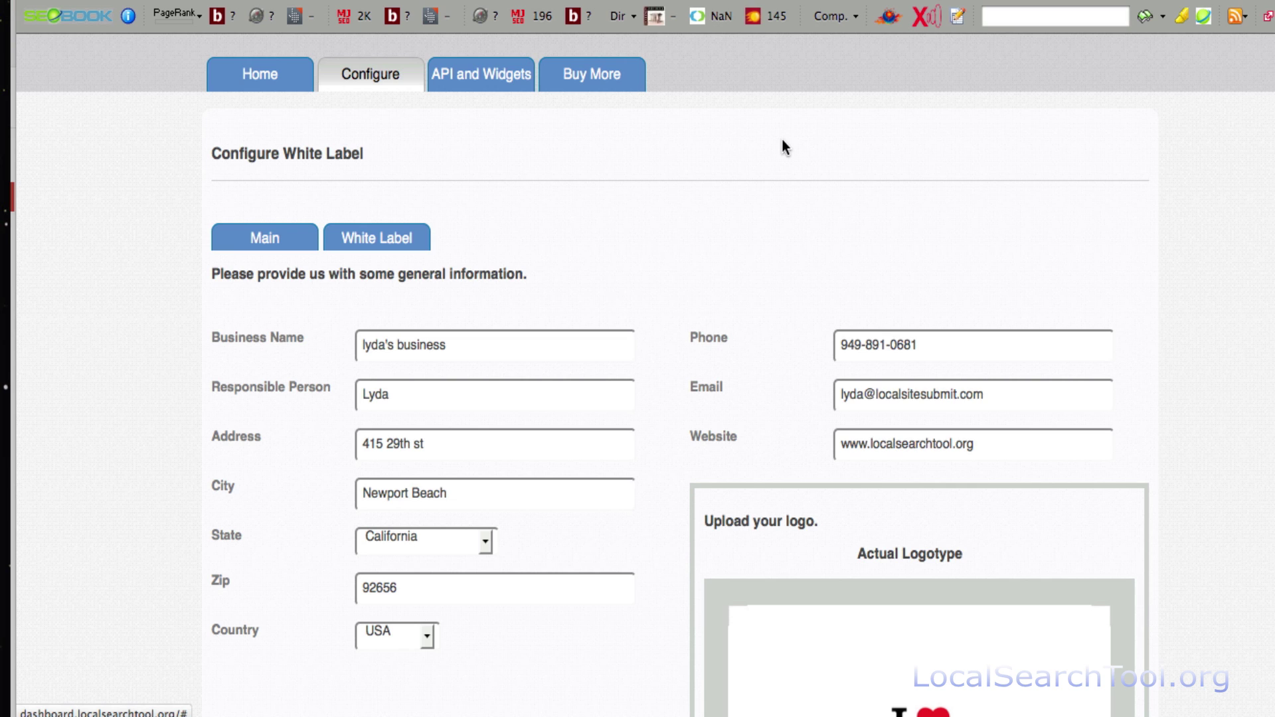
left_click(388, 240)
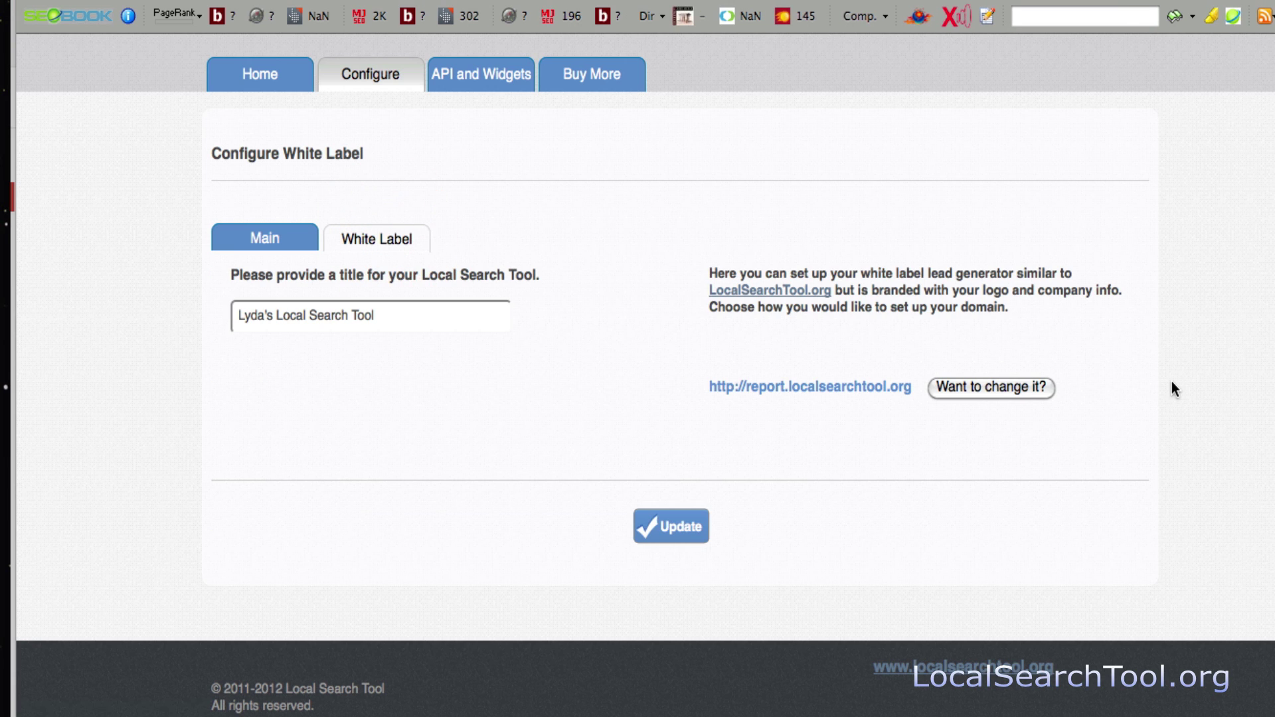
left_click(977, 389)
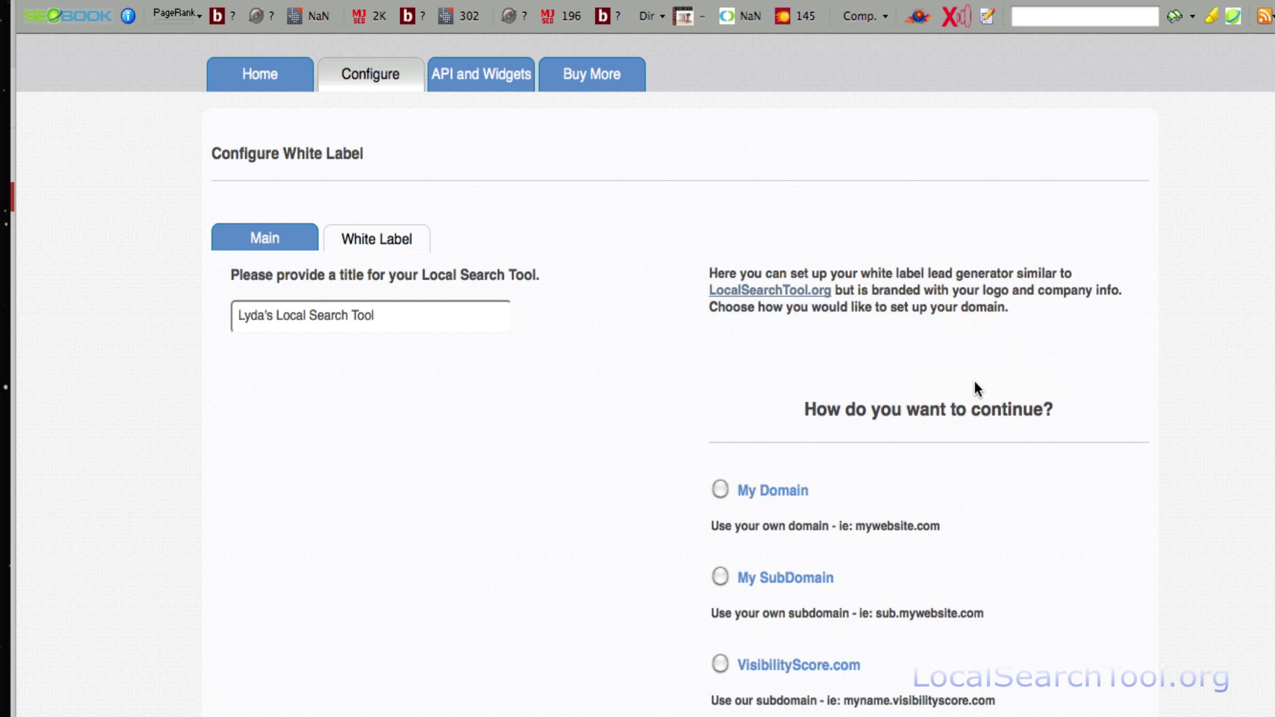
scroll(793, 441, "down", 2)
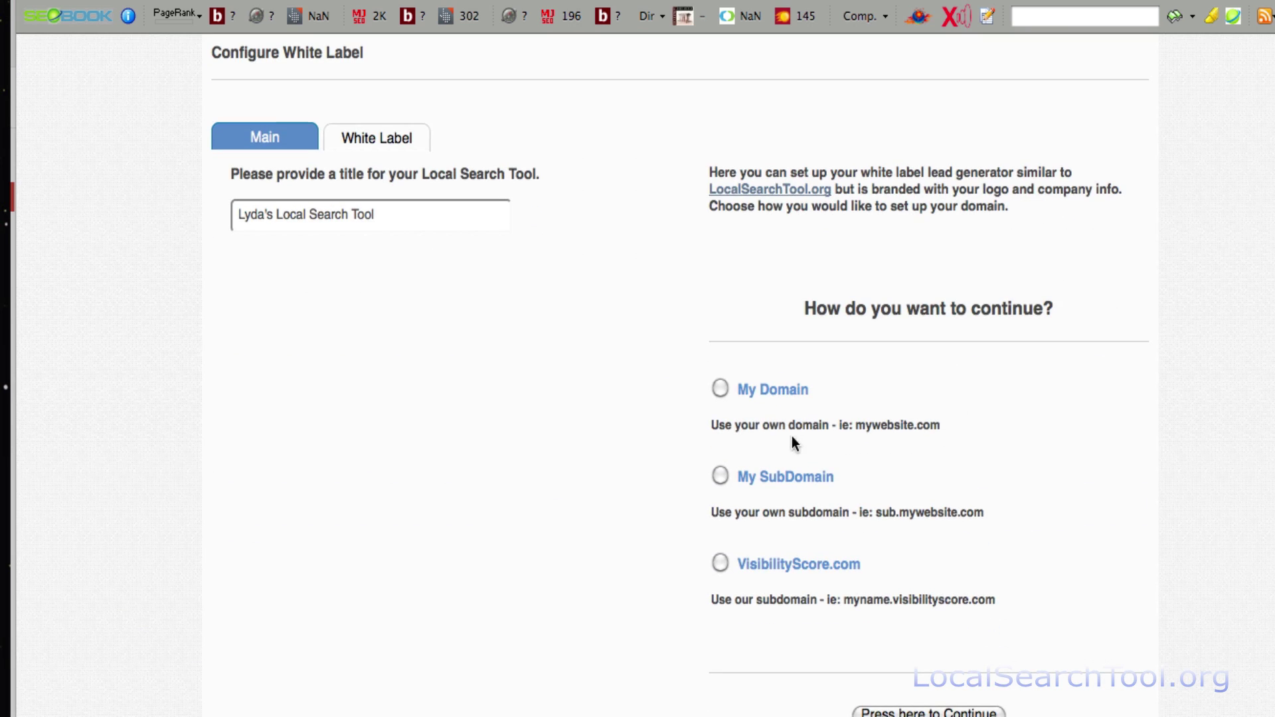
left_click(718, 385)
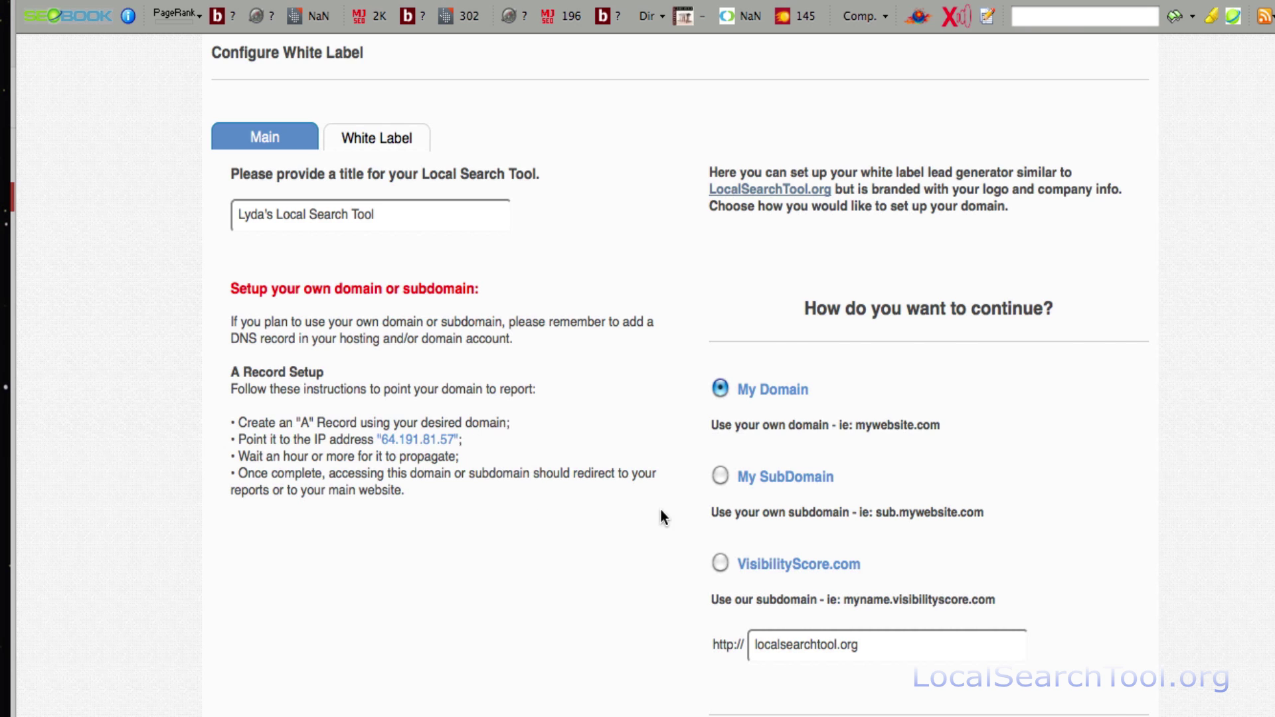
Step: Set the white label domain to a VisibilityScore.com subdomain named after the account owner and continue with it
left_click(722, 475)
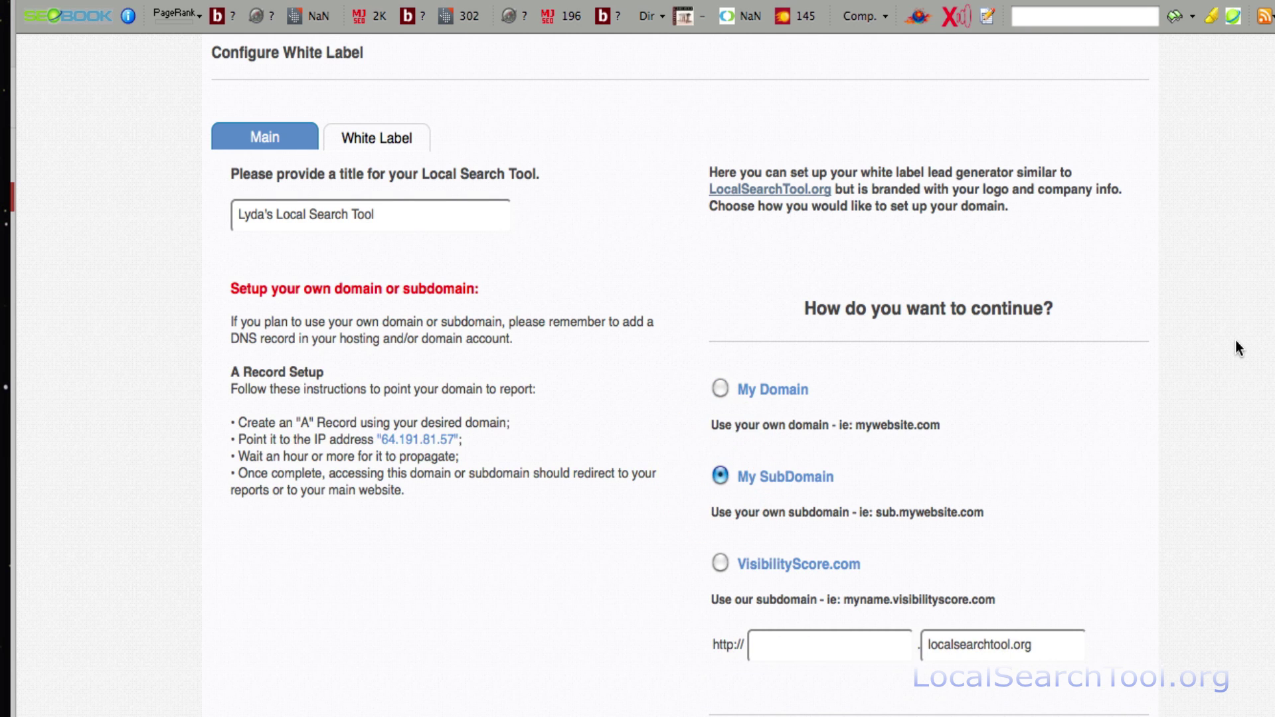
scroll(1237, 340, "down", 3)
scroll(1240, 340, "down", 1)
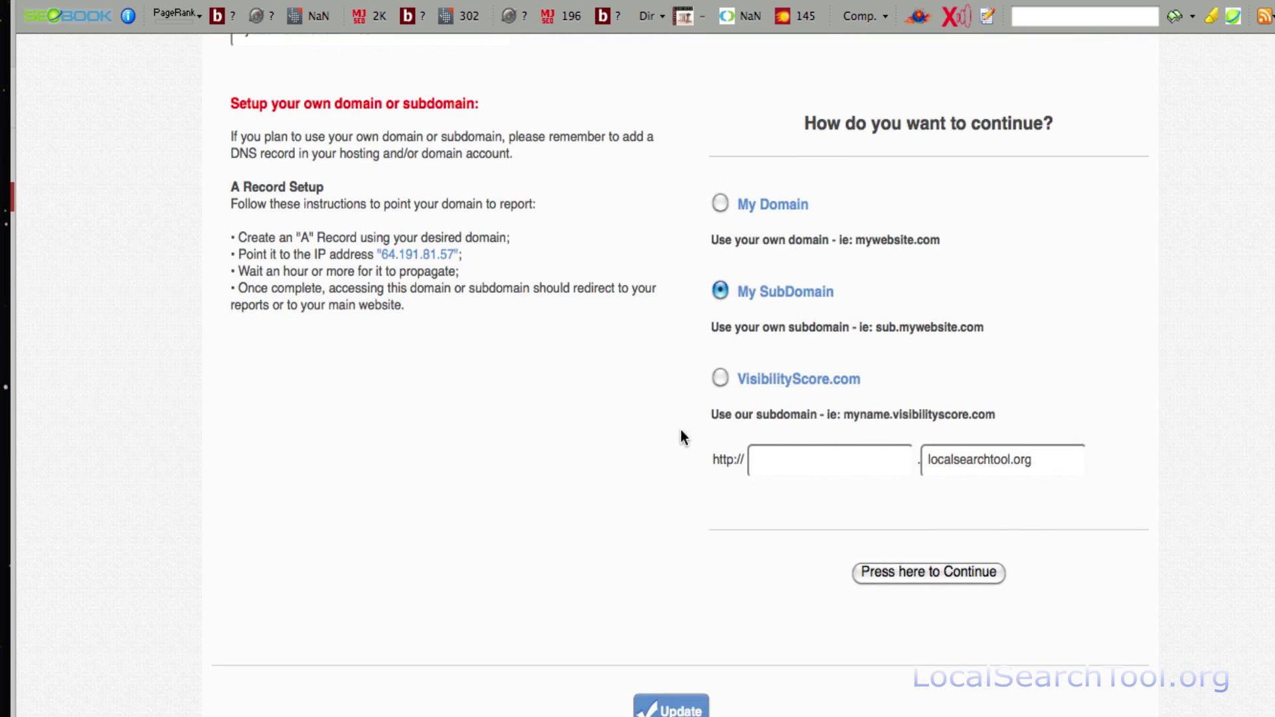
left_click(721, 379)
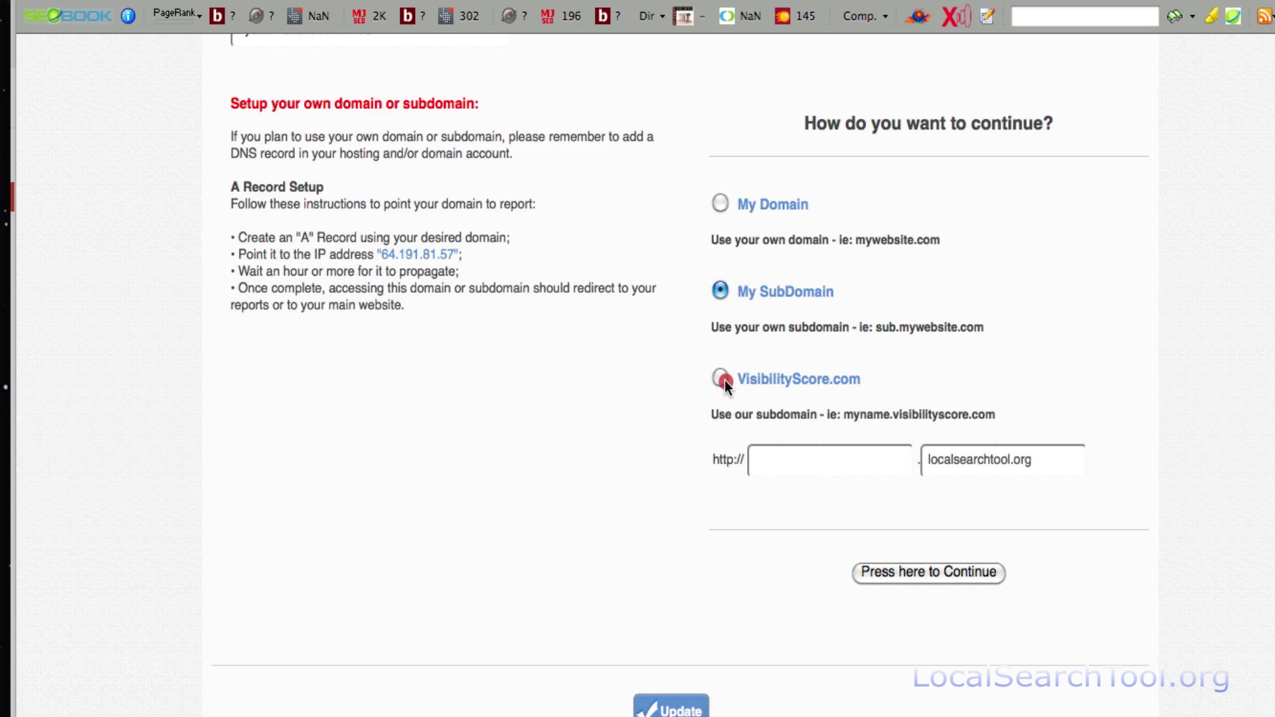
left_click(827, 465)
type("lyda")
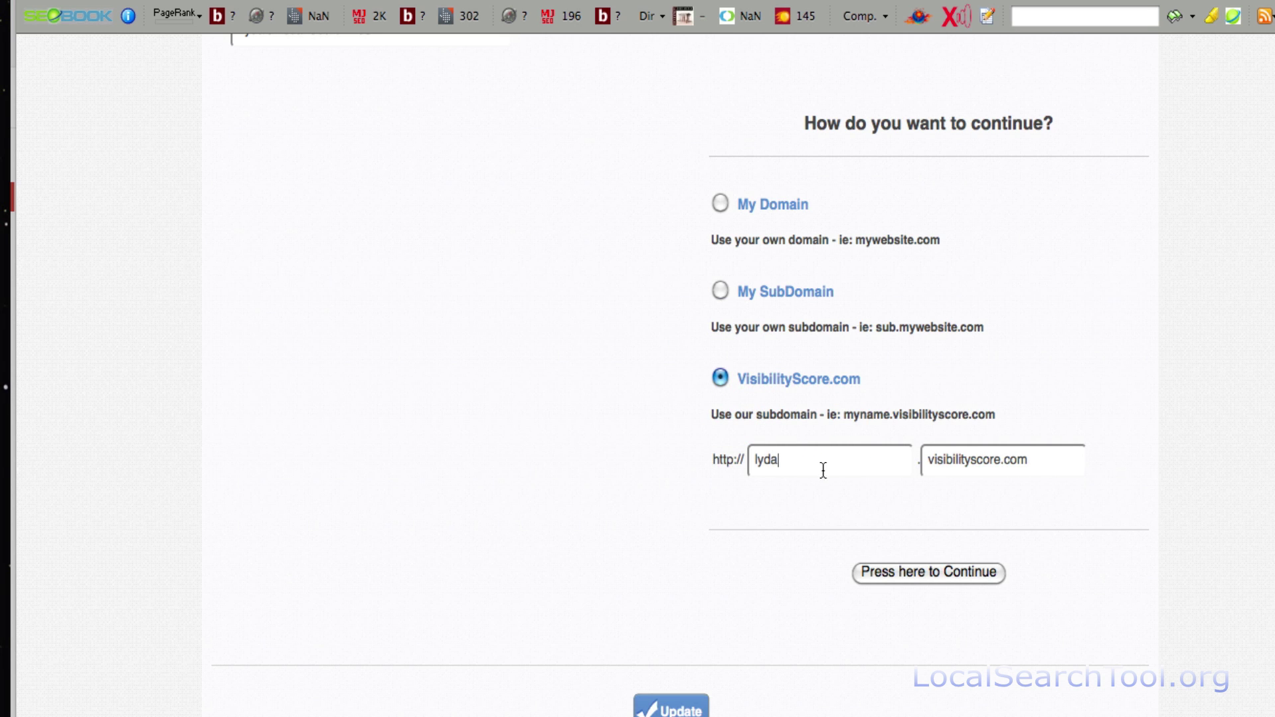
left_click(920, 574)
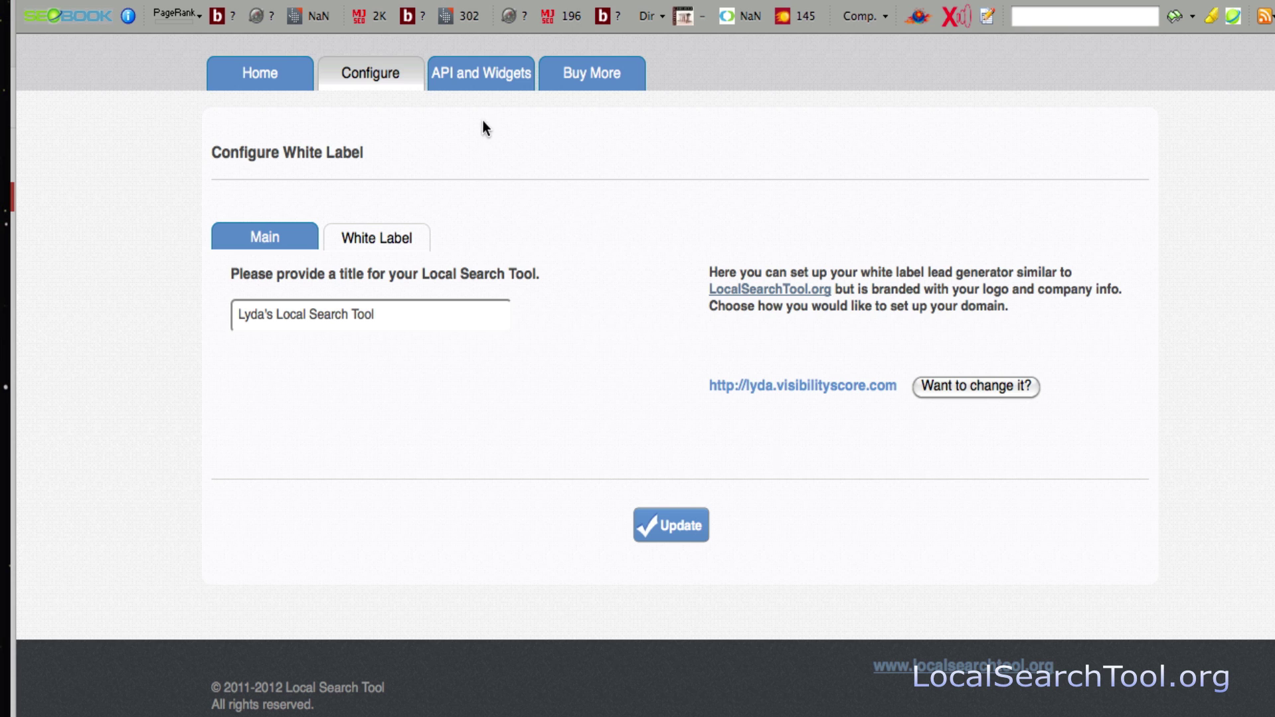
Step: Review the API and widgets information, including the API access codes and the personalized sample code
left_click(488, 79)
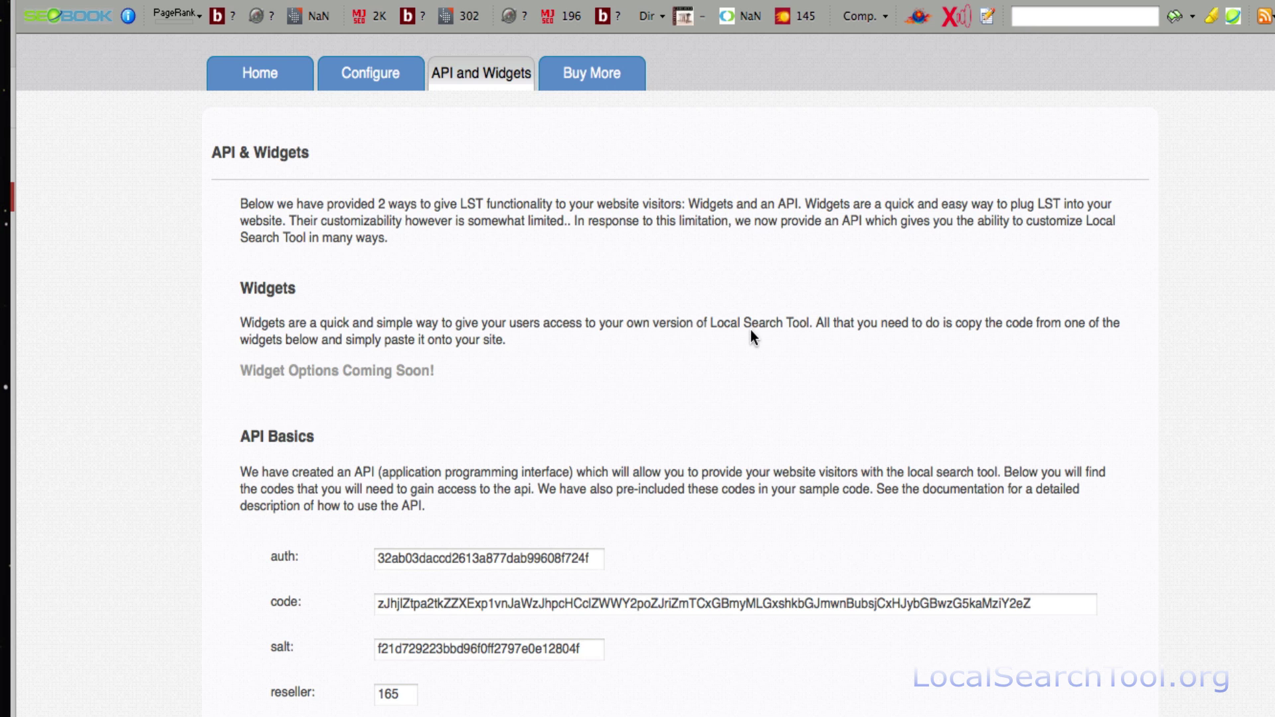
scroll(1259, 204, "down", 1)
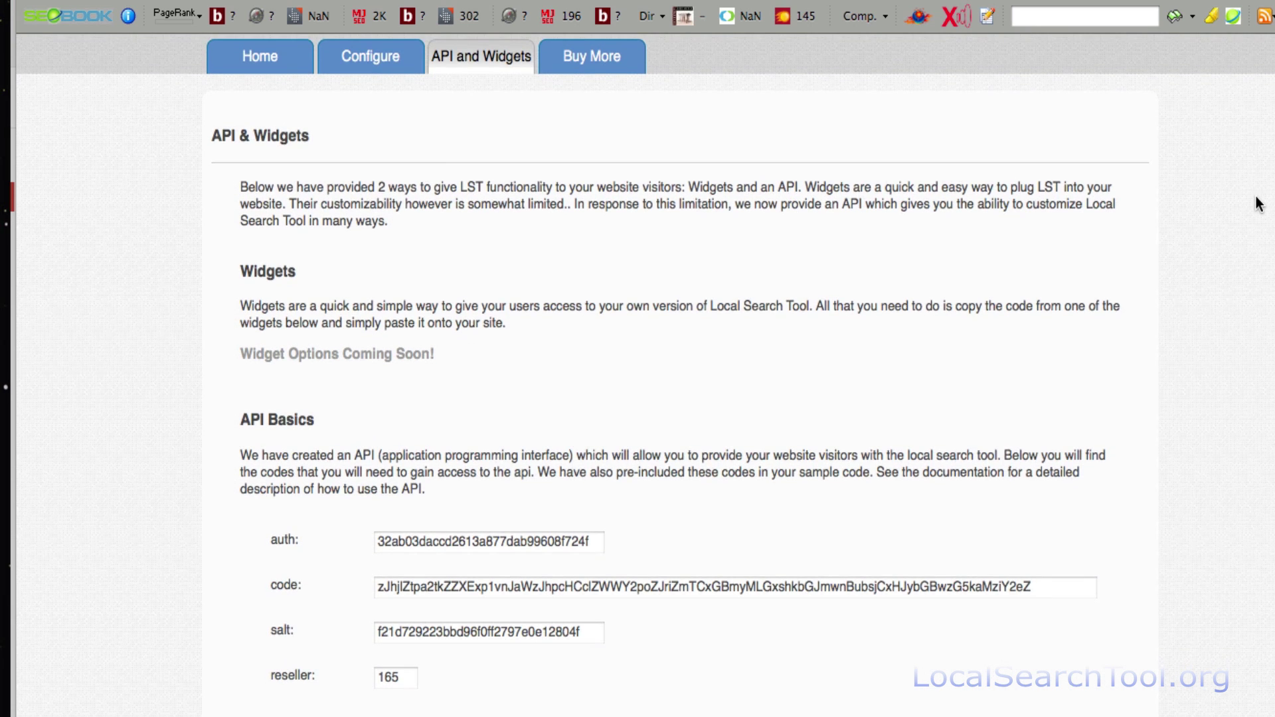
scroll(1259, 204, "down", 5)
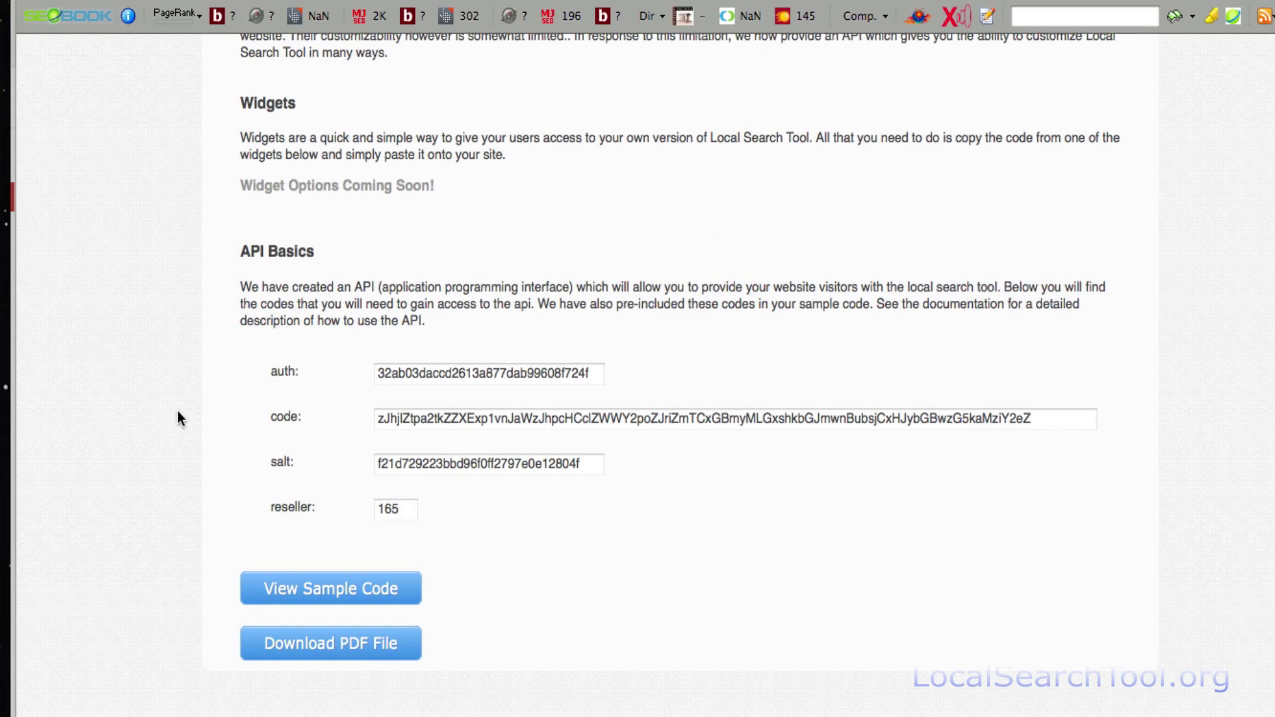
left_click(364, 597)
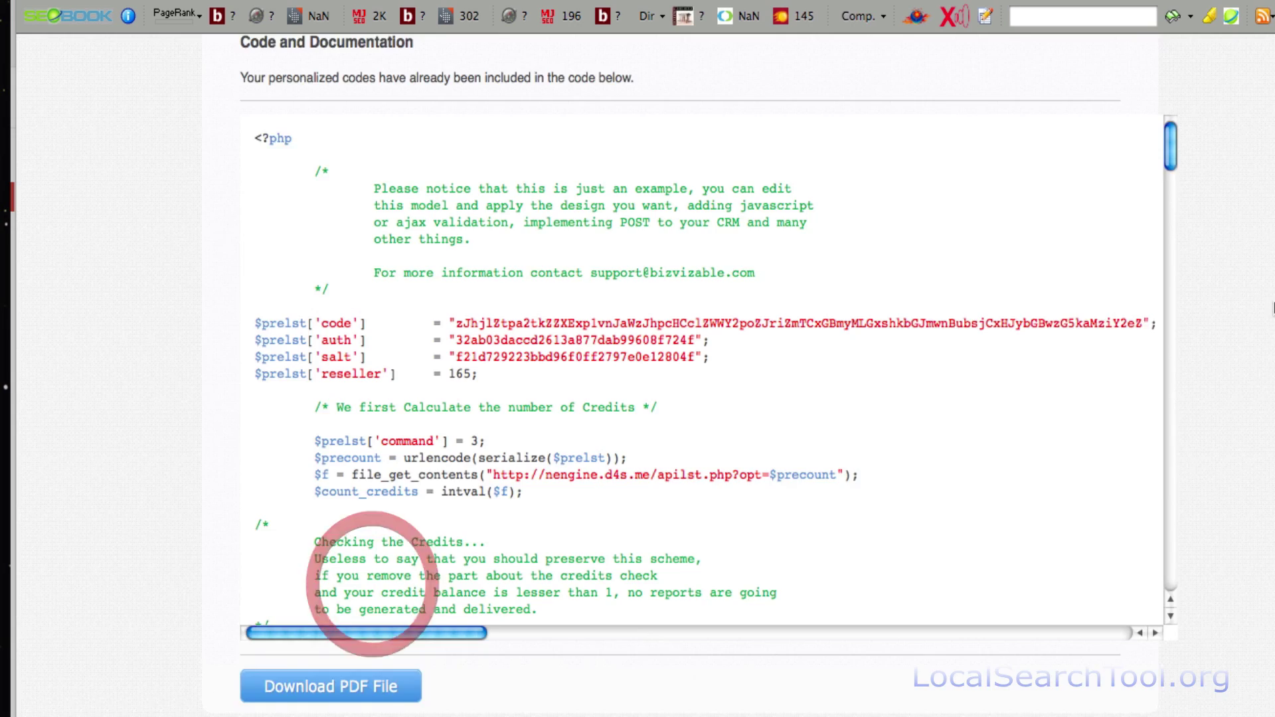
scroll(1225, 407, "down", 2)
scroll(1221, 406, "up", 10)
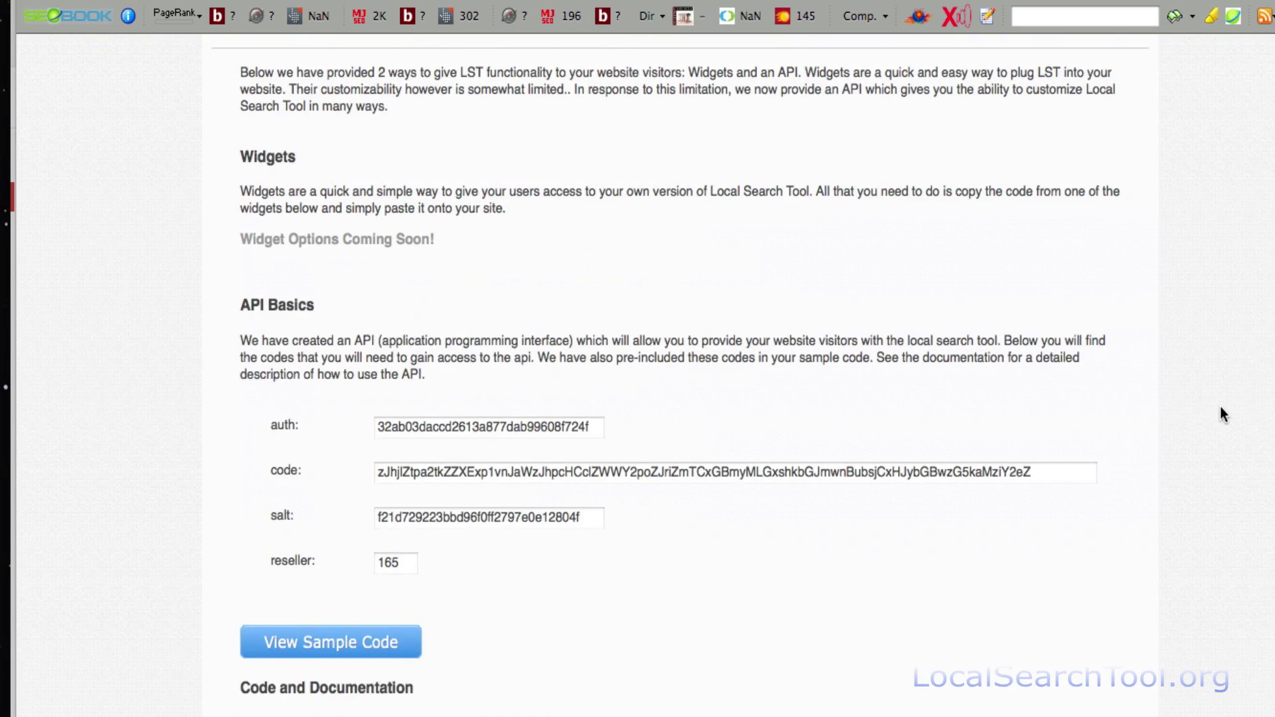
scroll(1220, 408, "up", 1)
scroll(1221, 406, "up", 5)
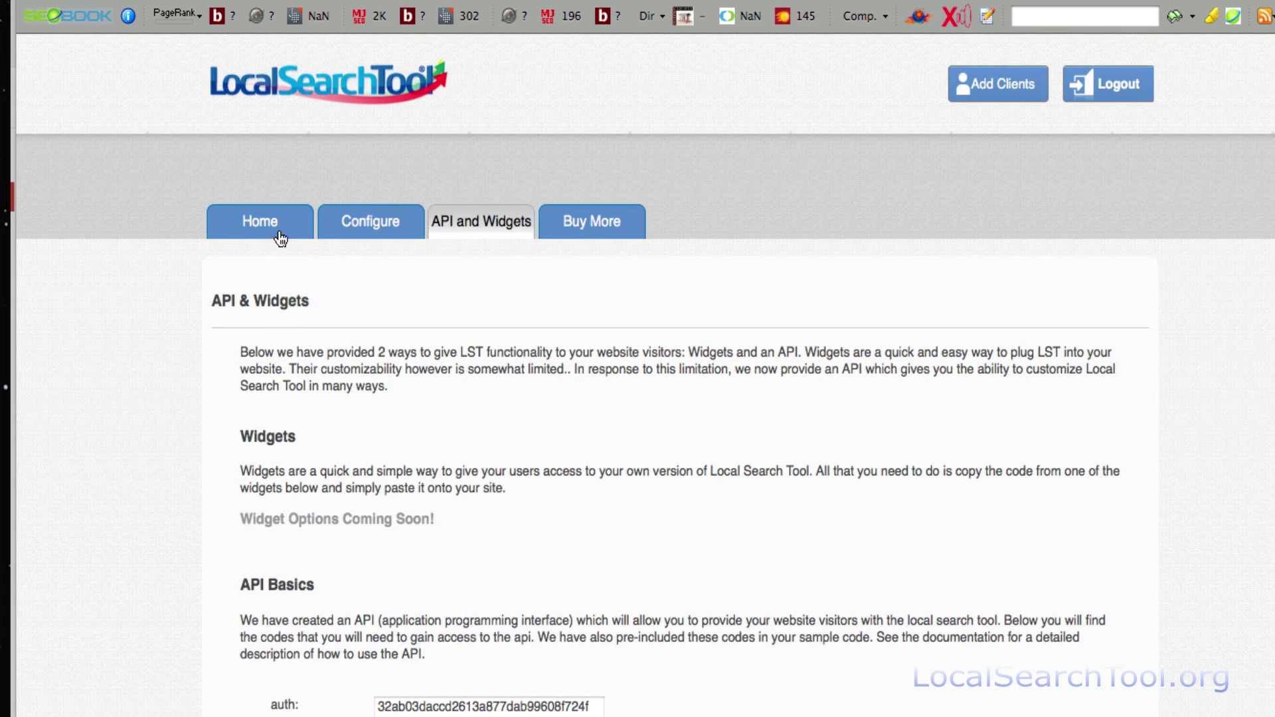
Step: Return to the home page and check the white label statistics and order summary
left_click(280, 238)
scroll(280, 239, "down", 3)
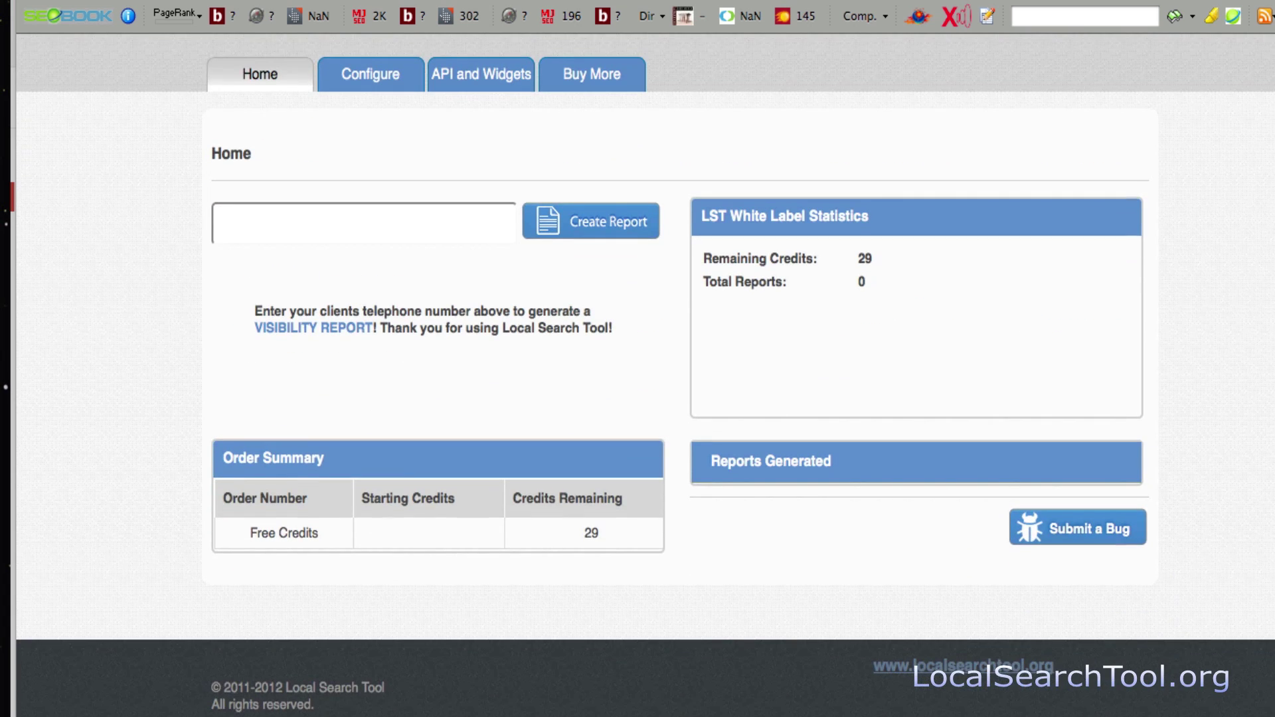
scroll(1240, 201, "up", 1)
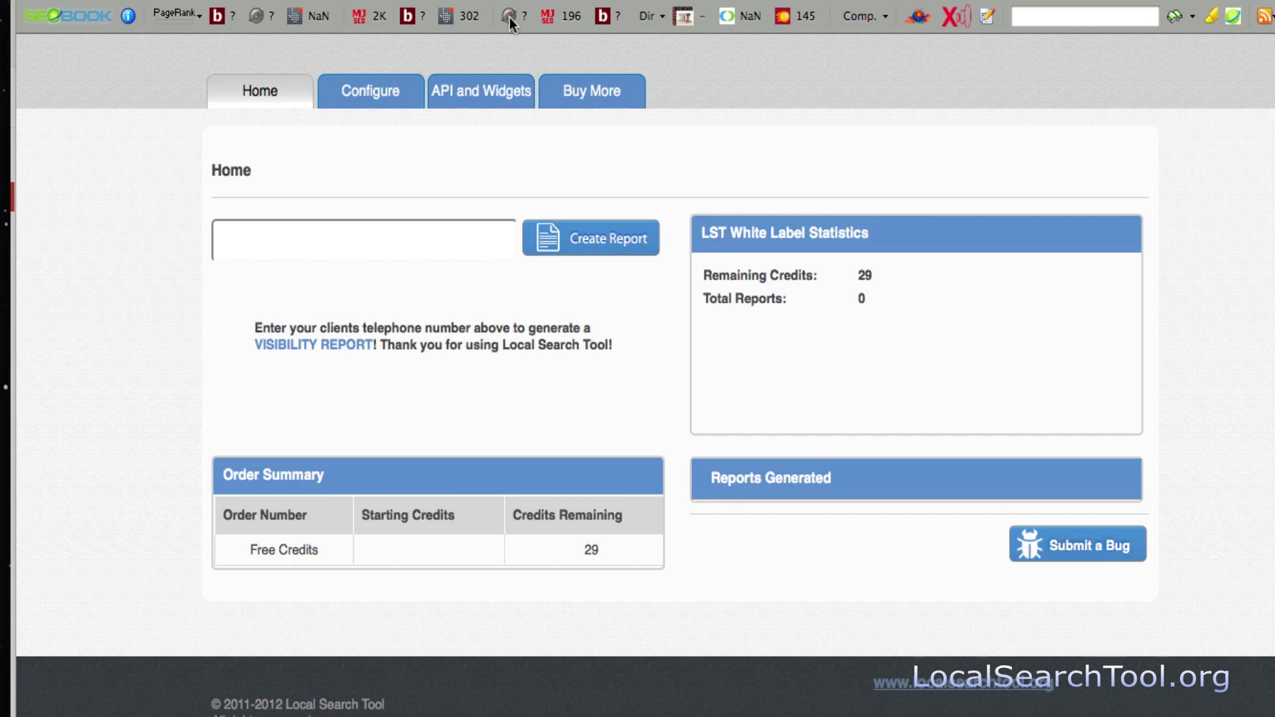